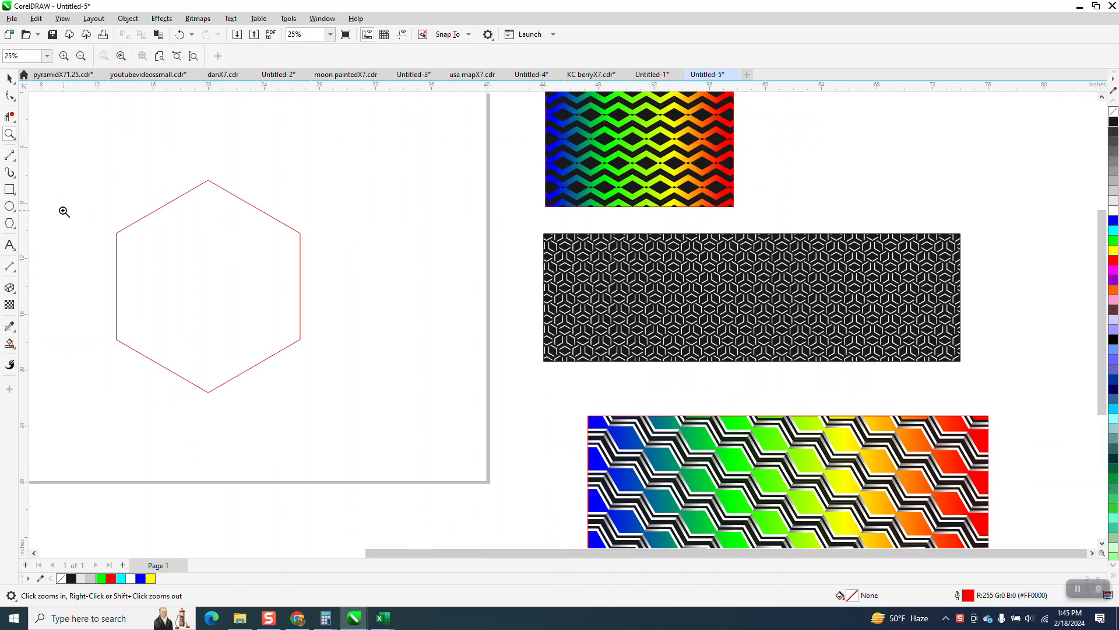
# Draw a horizontal line about 20.4 inches long and center it on the page across the hexagon.
pyautogui.click(10, 79)
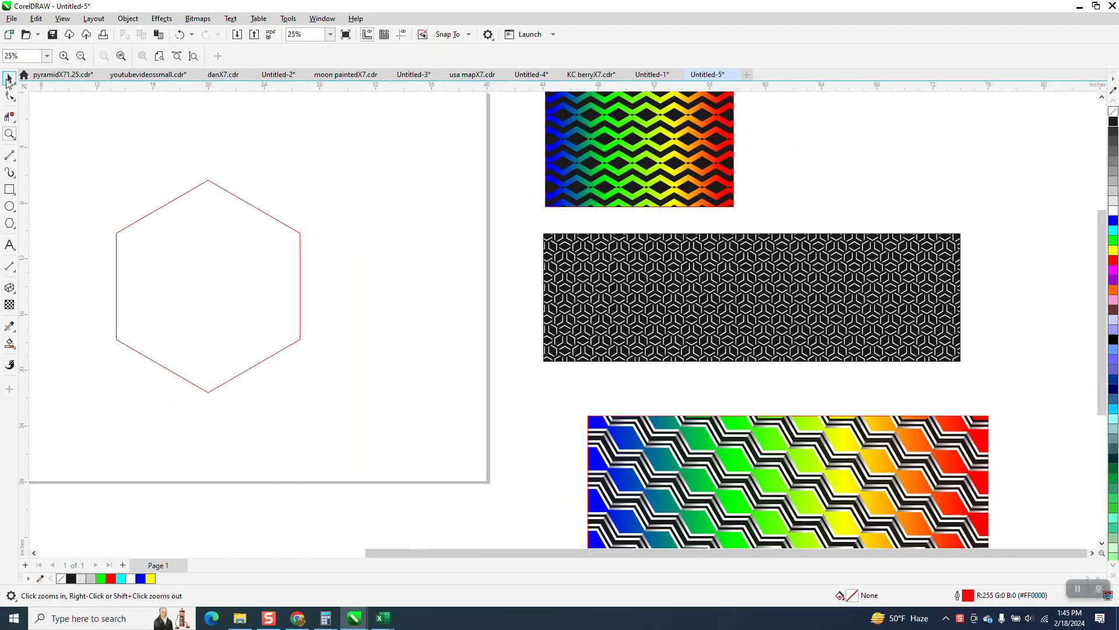
pyautogui.click(267, 226)
pyautogui.click(9, 155)
pyautogui.moveTo(72, 149); pyautogui.dragTo(356, 153)
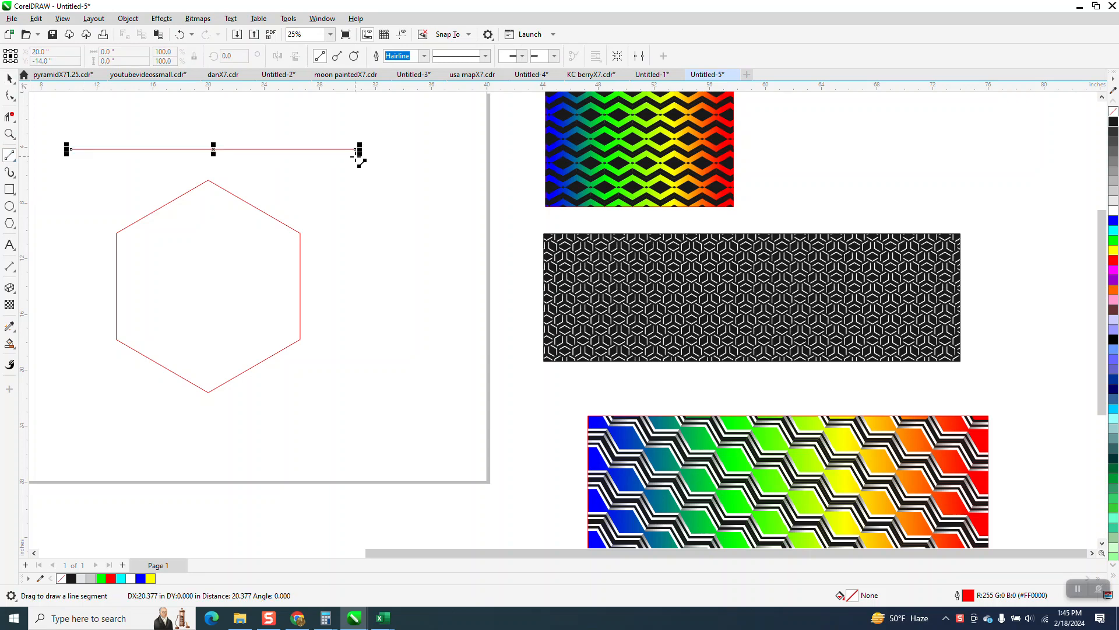
pyautogui.press('p')
# Trim off both ends of the horizontal line that stick out beyond the hexagon's sides.
pyautogui.click(9, 116)
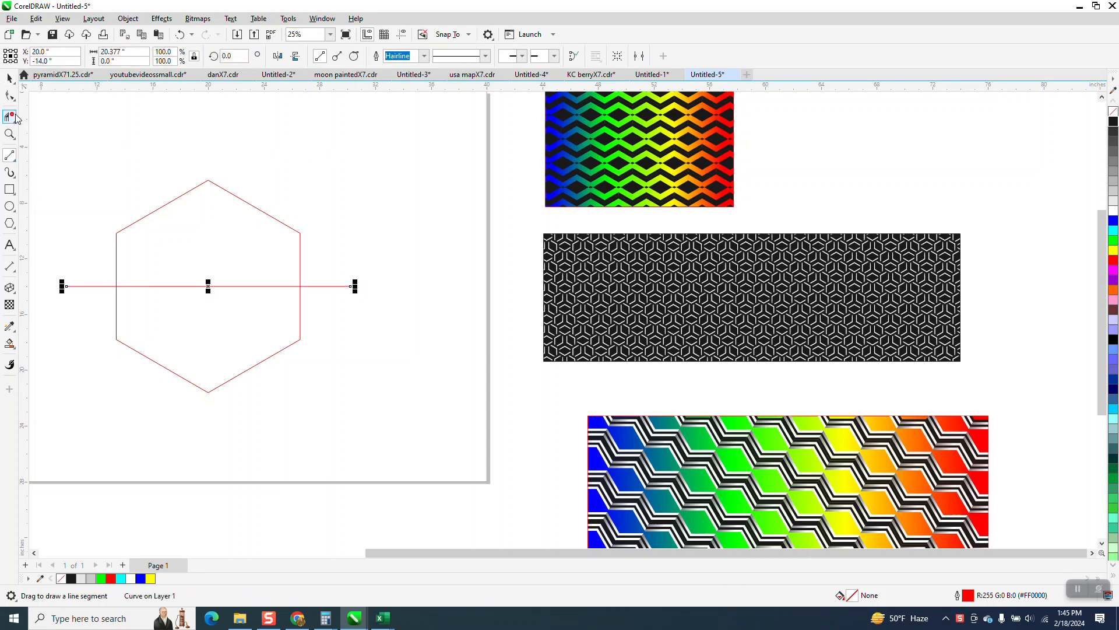
pyautogui.click(87, 286)
pyautogui.click(319, 286)
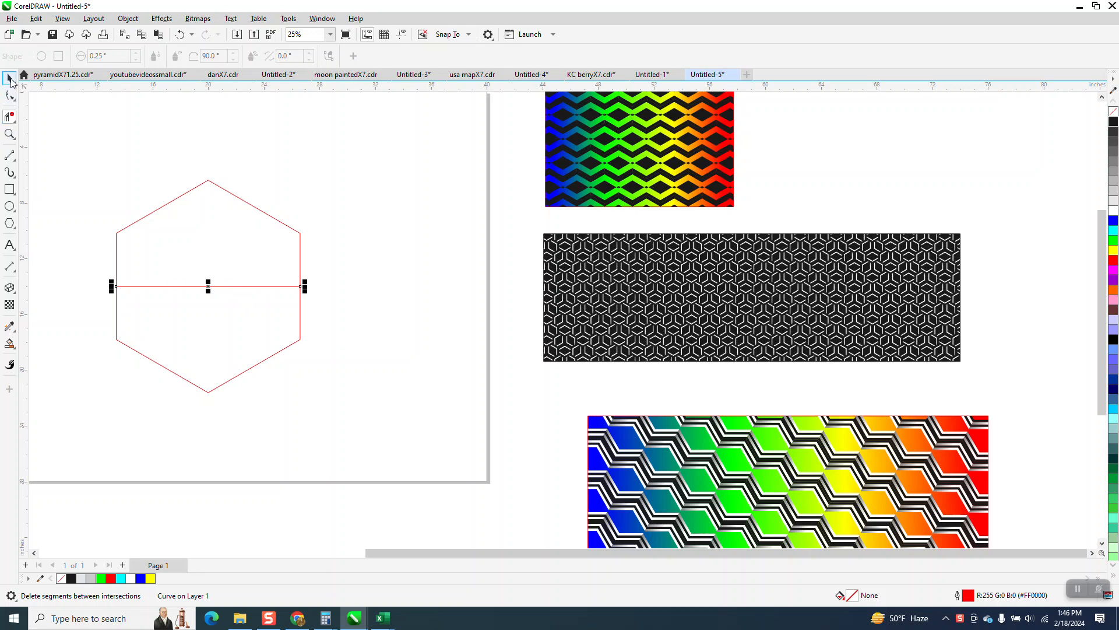
# Add a node at the middle of the line and raise it to form a chevron about 2.34 inches high.
pyautogui.click(10, 96)
pyautogui.moveTo(320, 314); pyautogui.dragTo(317, 311)
pyautogui.click(77, 55)
pyautogui.click(383, 185)
pyautogui.moveTo(209, 287); pyautogui.dragTo(209, 255)
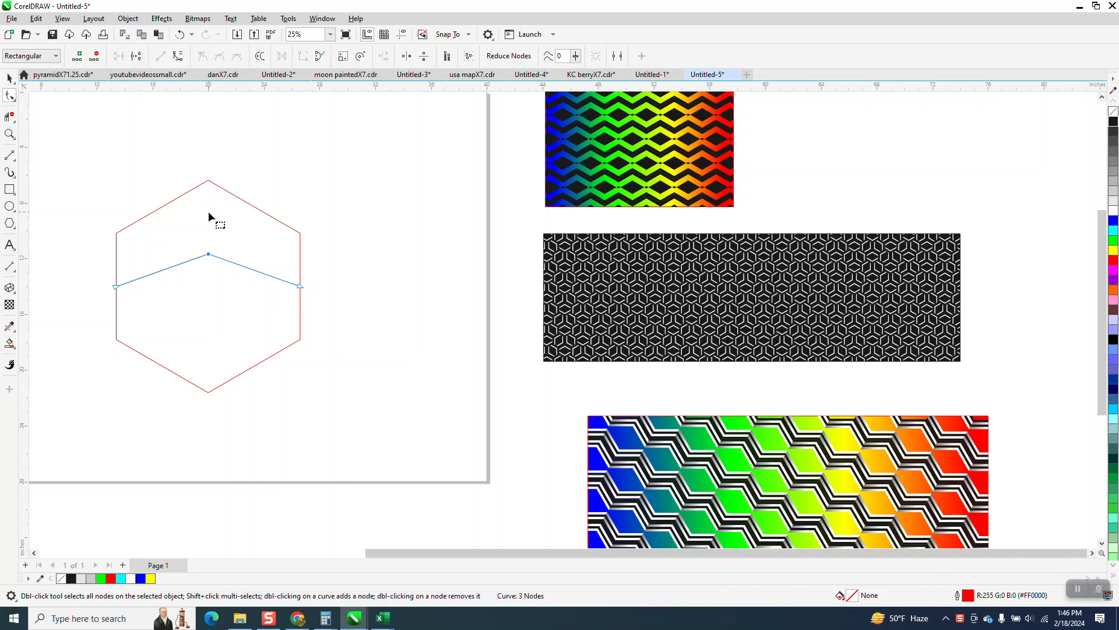
pyautogui.click(9, 79)
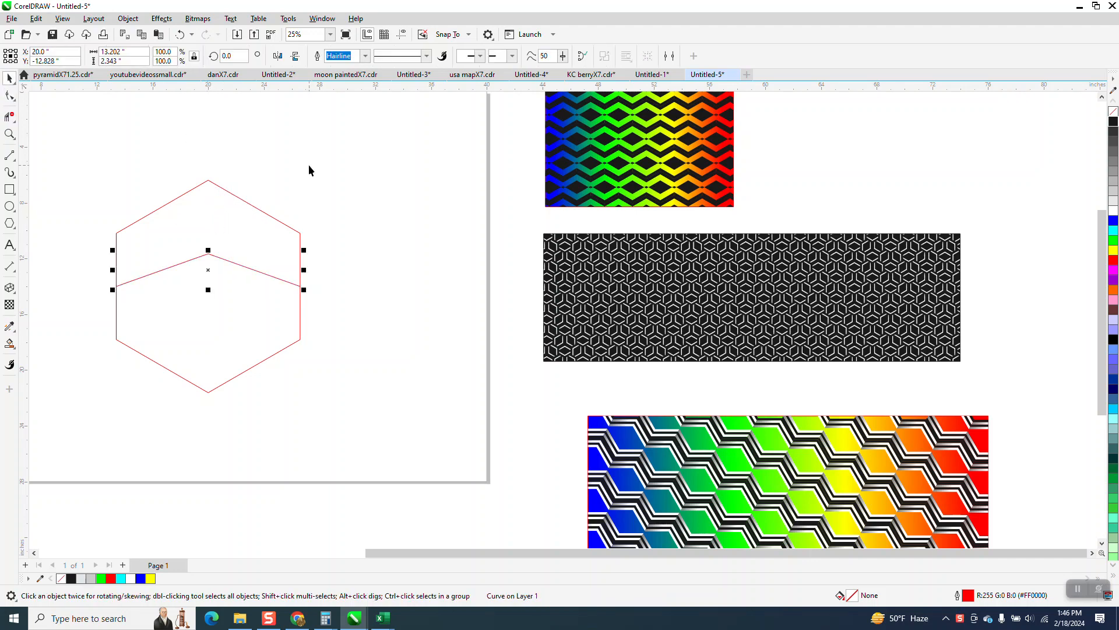
# Make a vertically mirrored copy of the chevron below it, forming a diamond that spans the hexagon.
pyautogui.hotkey('ctrl', 'c')
pyautogui.hotkey('ctrl', 'v')
pyautogui.click(296, 56)
pyautogui.moveTo(301, 258); pyautogui.dragTo(340, 305)
pyautogui.click(9, 134)
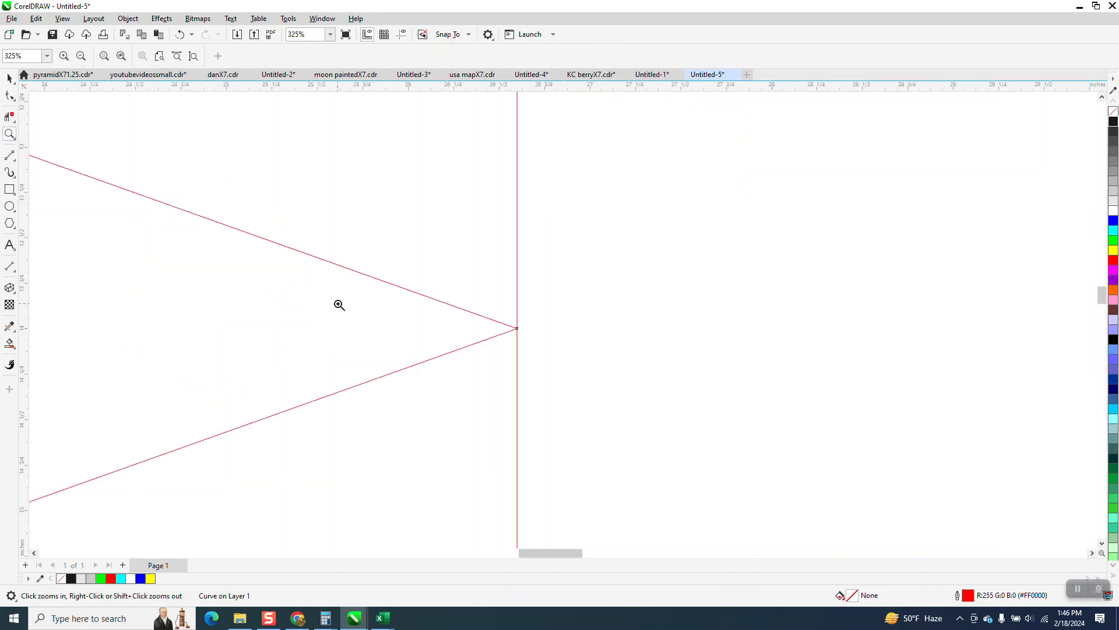
pyautogui.scroll(-5, 488, 298)
pyautogui.click(10, 77)
# Create three copies of the upper chevron above it, each nudged 1 inch higher than the last.
pyautogui.click(417, 284)
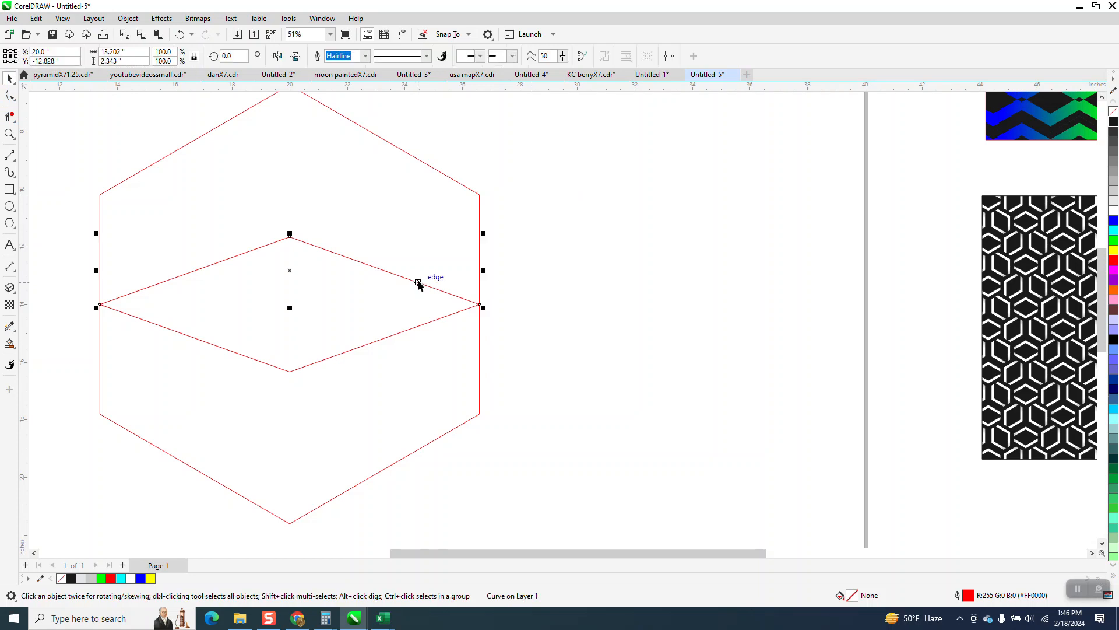
pyautogui.press('+')
pyautogui.press('Up')
pyautogui.press('+')
pyautogui.press('Up')
pyautogui.press('+')
pyautogui.press('Up')
pyautogui.scroll(-1, 371, 240)
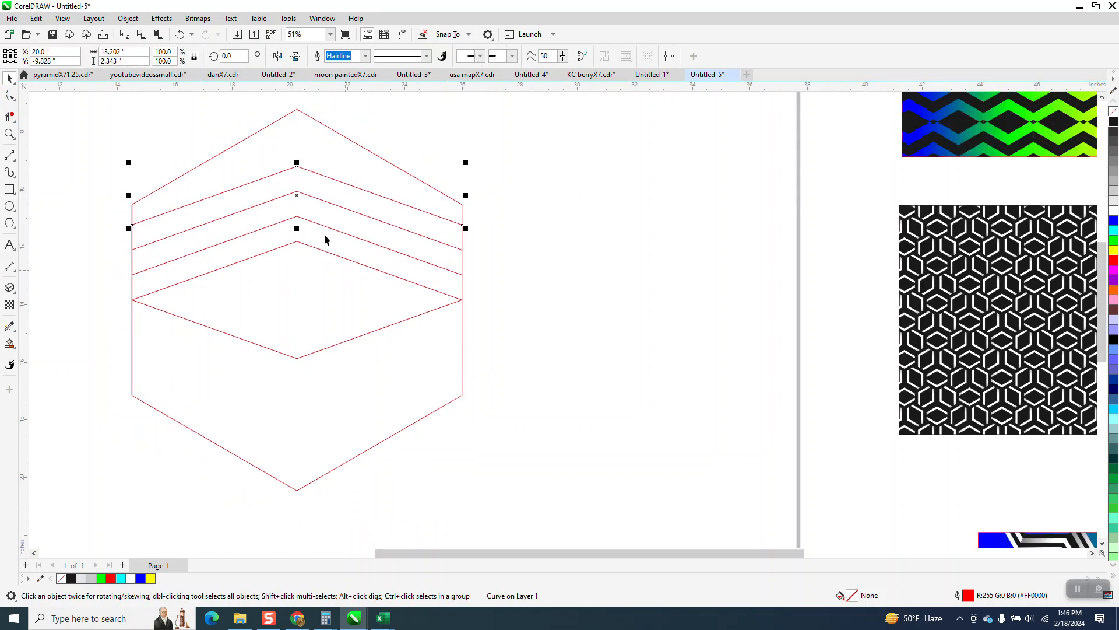
pyautogui.click(489, 275)
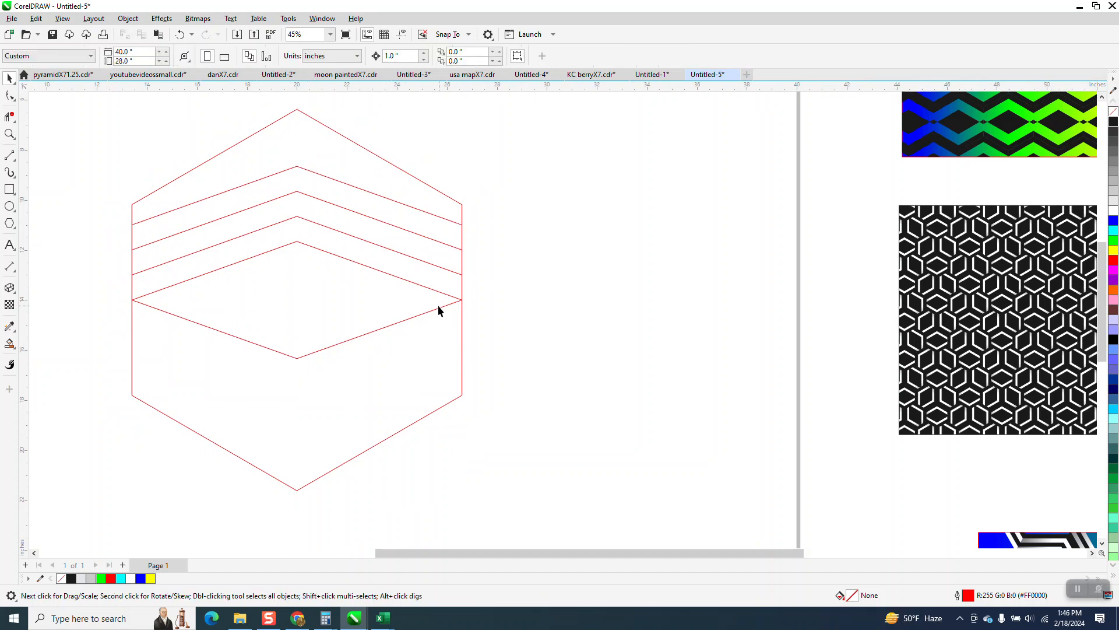
# Create three copies of the lower chevron below it, each spaced 1 inch lower than the last.
pyautogui.click(437, 310)
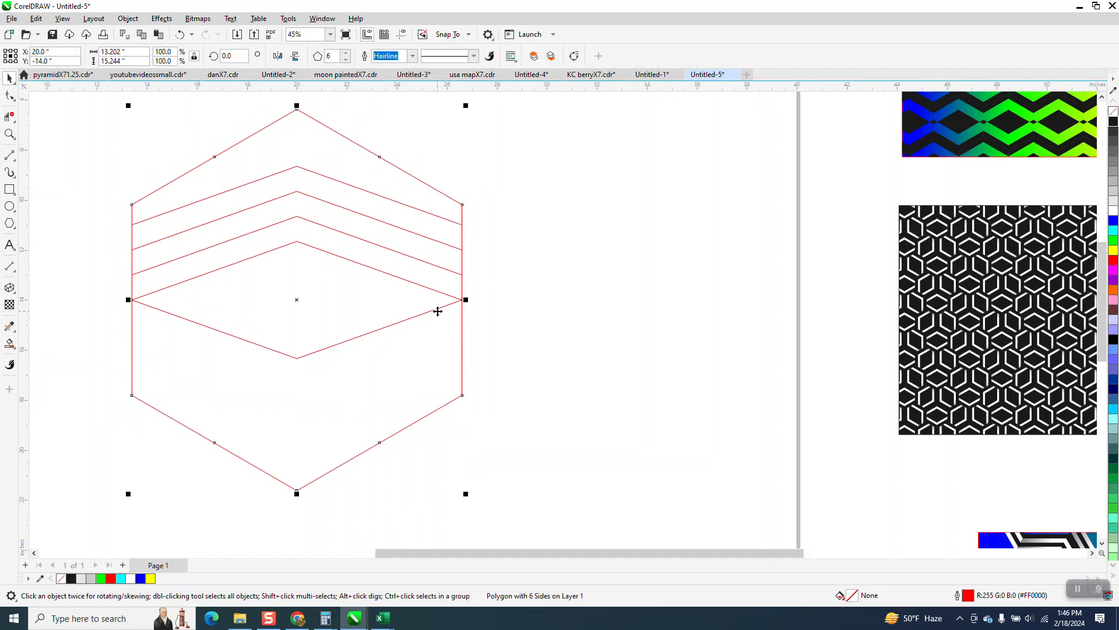
pyautogui.click(537, 298)
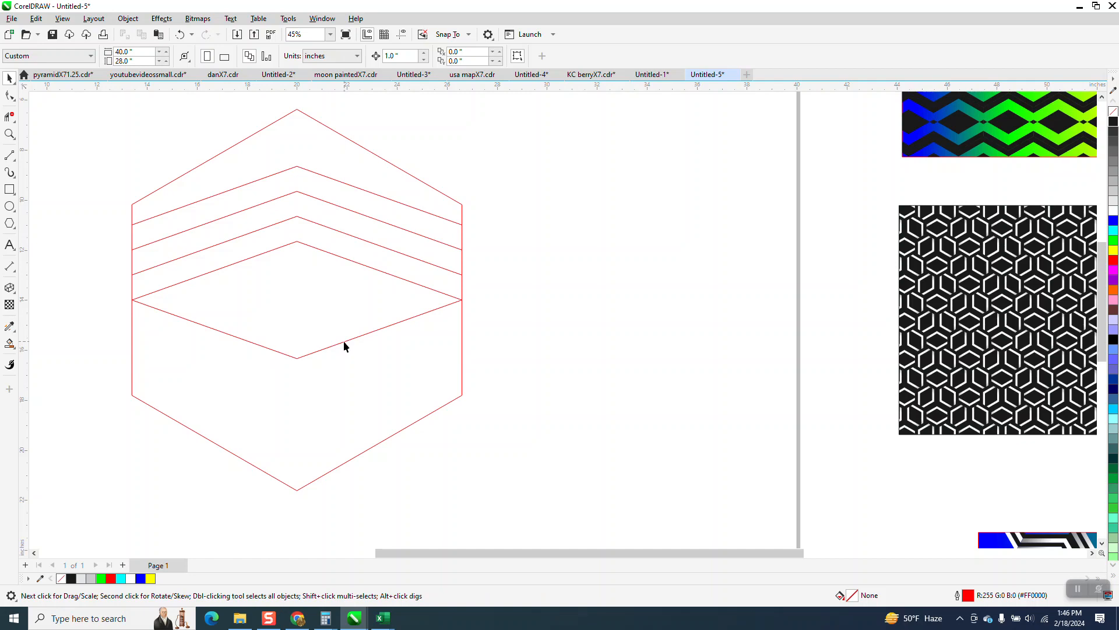
pyautogui.click(344, 341)
pyautogui.hotkey('ctrl', 'd')
pyautogui.hotkey('ctrl', 'd')
pyautogui.hotkey('ctrl', 'd')
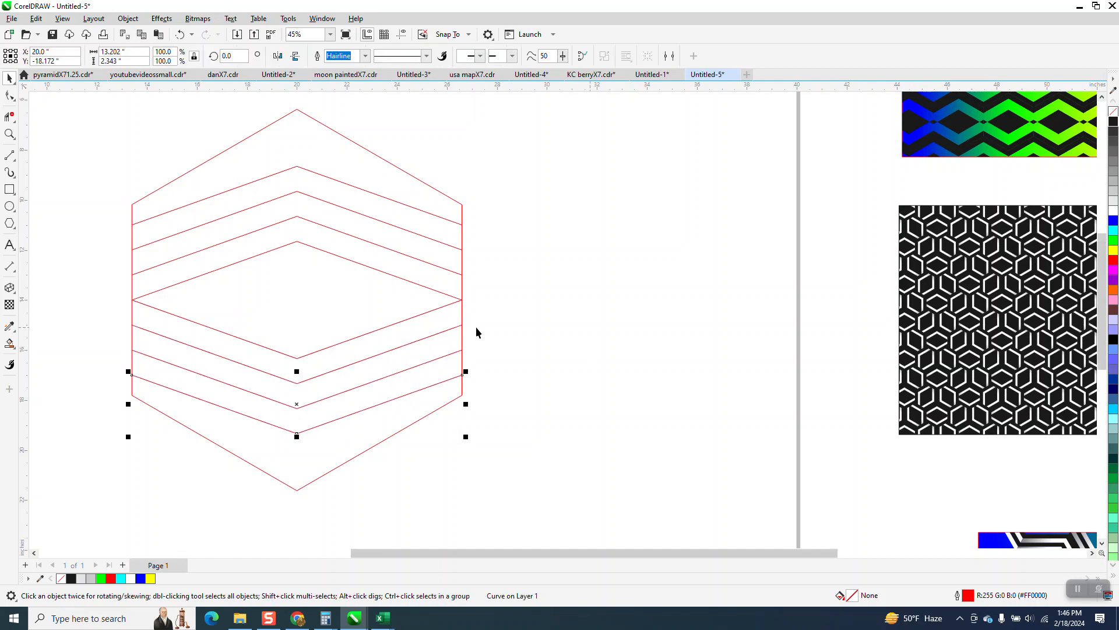
# Group the hexagon and all eight chevron lines together.
pyautogui.scroll(-1, 475, 326)
pyautogui.moveTo(173, 128); pyautogui.dragTo(453, 453)
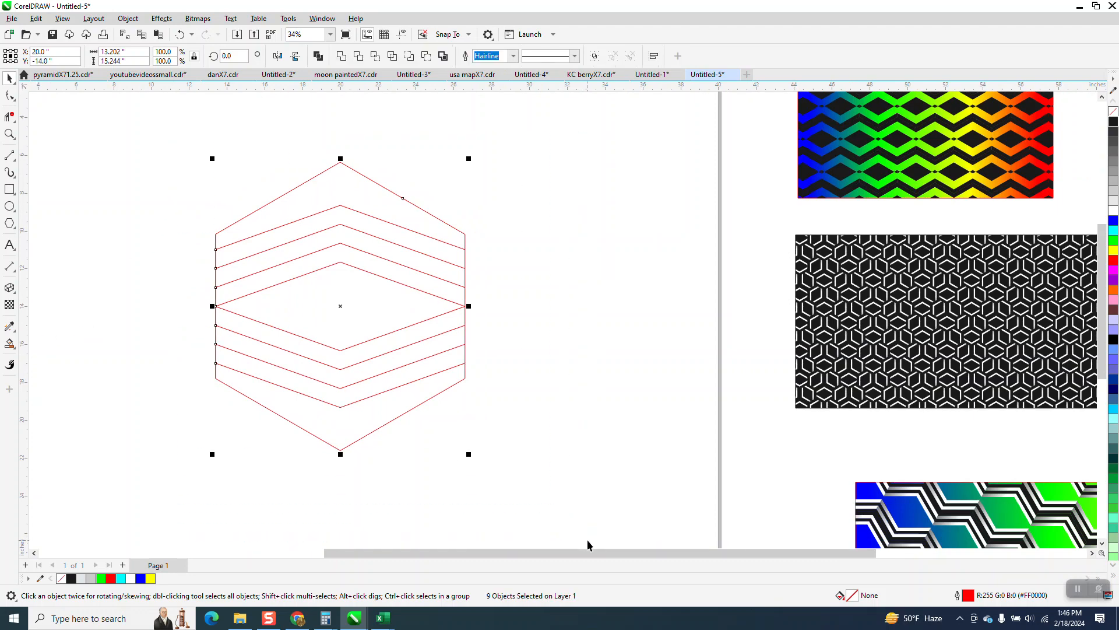
pyautogui.hotkey('ctrl', 'g')
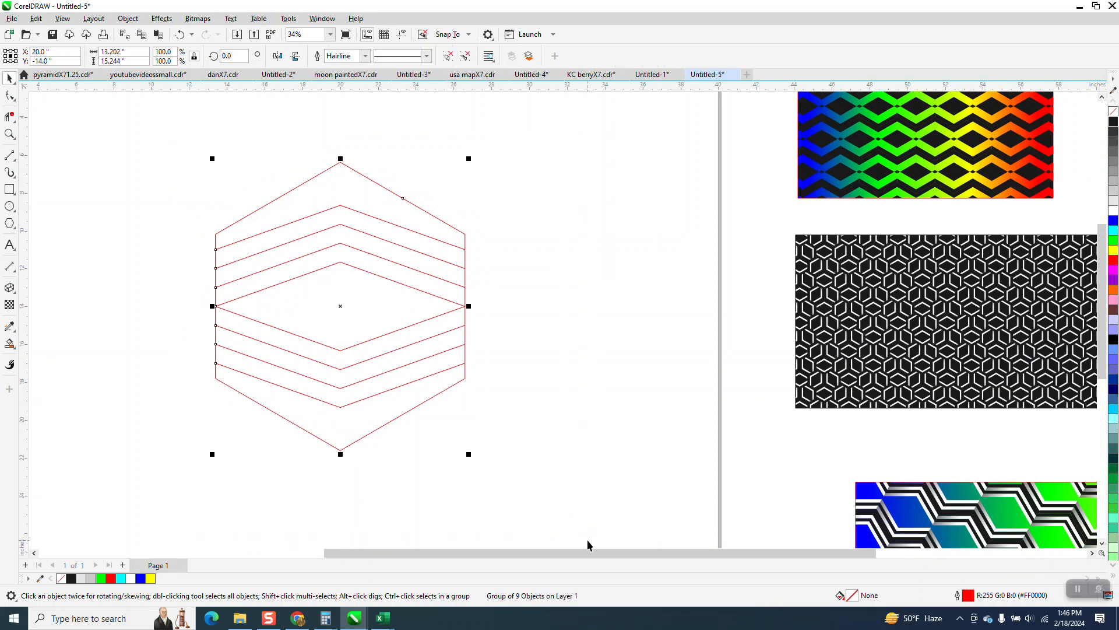
# Smart-fill the hexagon's two end areas, the central diamond and one alternate band above and below it with black and no outline.
pyautogui.click(10, 344)
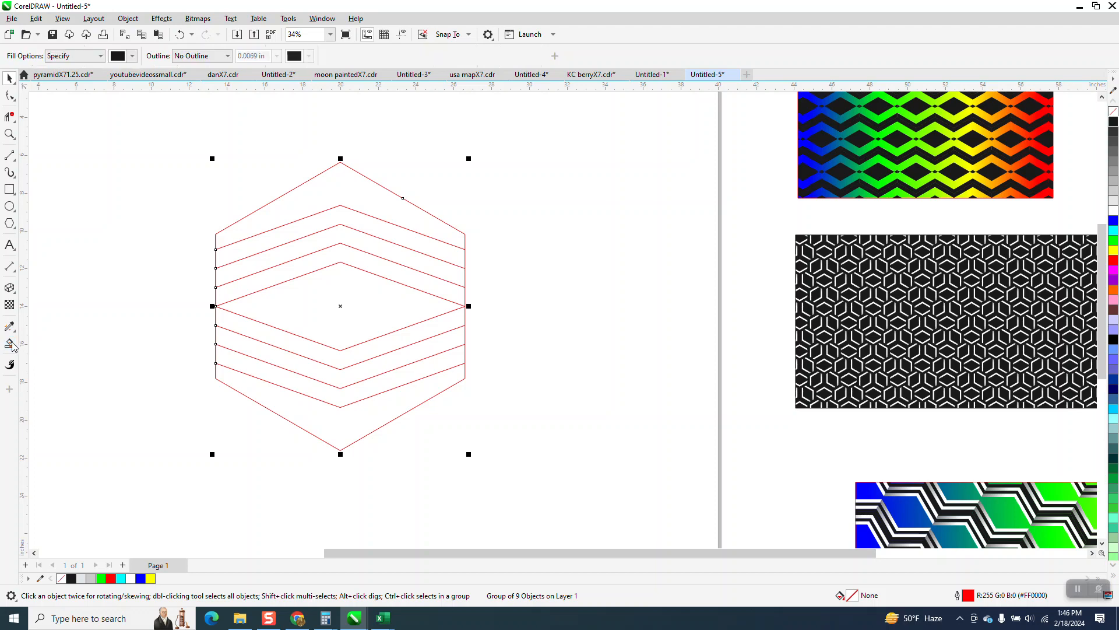
pyautogui.click(346, 197)
pyautogui.click(342, 234)
pyautogui.click(360, 330)
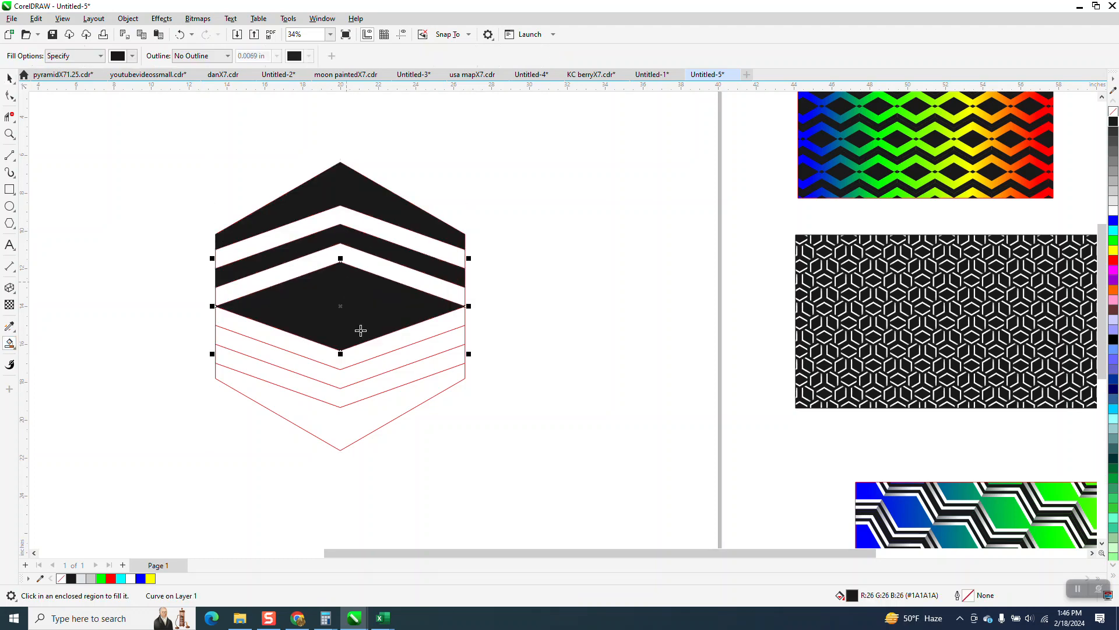
pyautogui.click(361, 372)
pyautogui.click(350, 416)
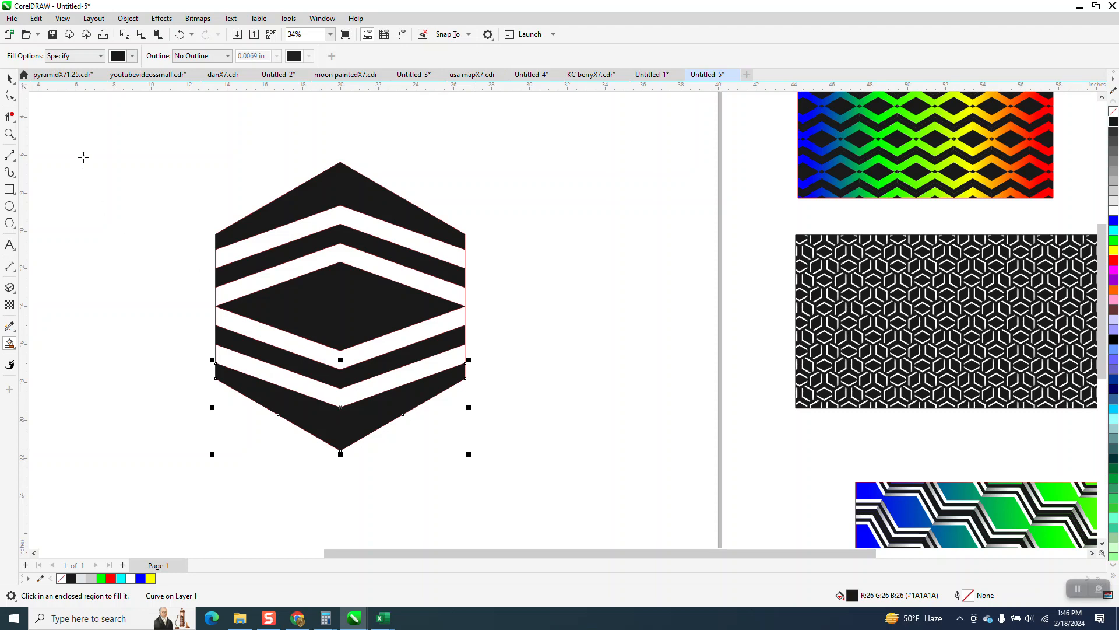
pyautogui.click(10, 78)
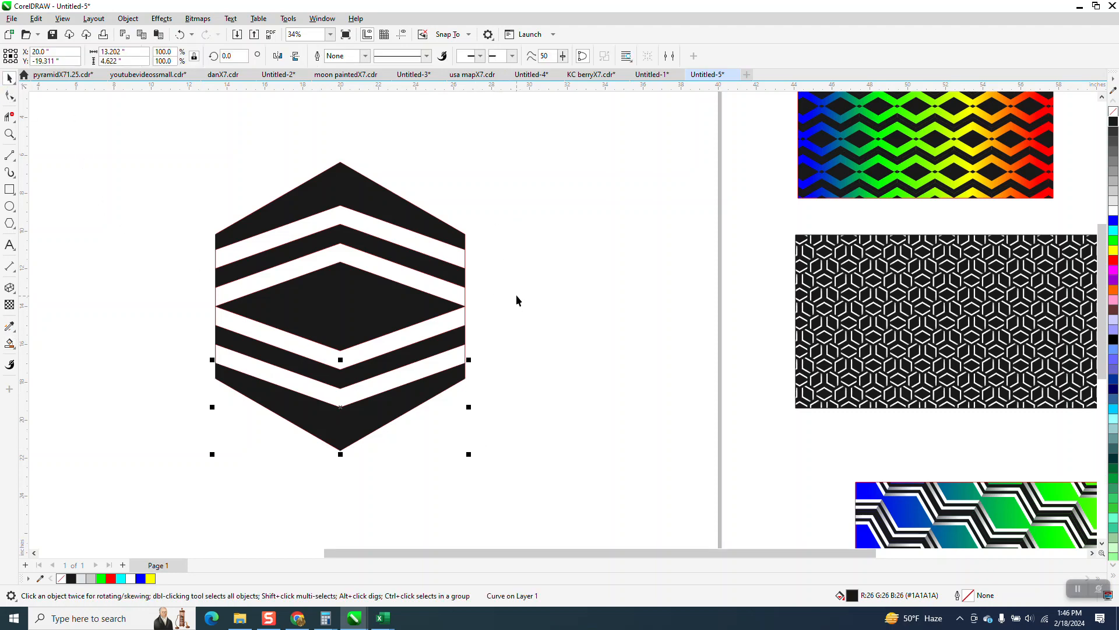
pyautogui.click(467, 258)
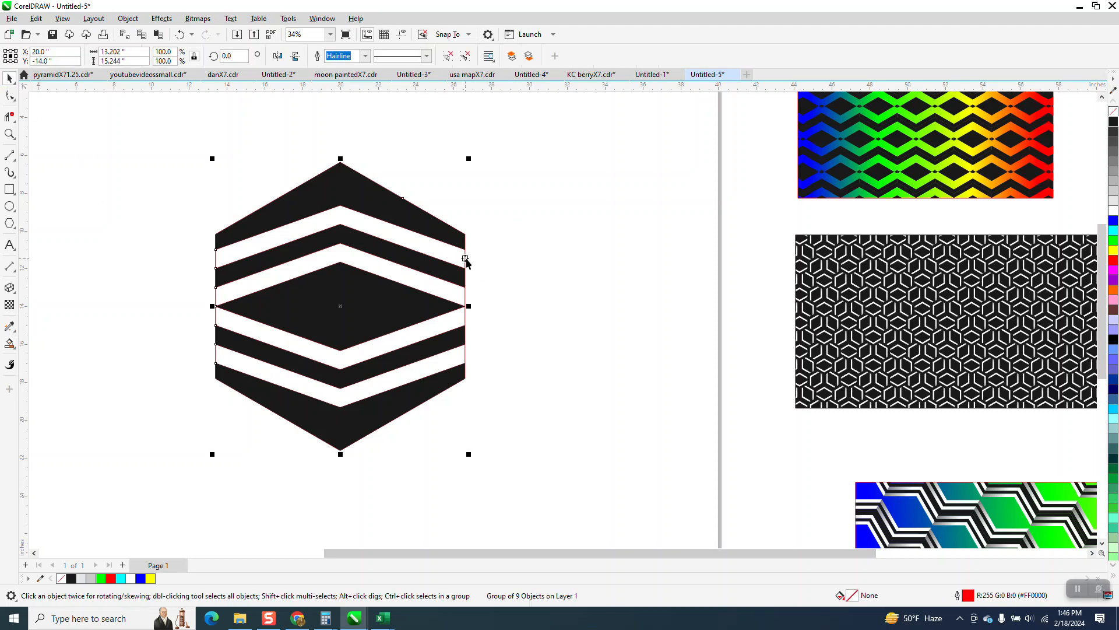
pyautogui.scroll(-1, 496, 248)
pyautogui.click(485, 204)
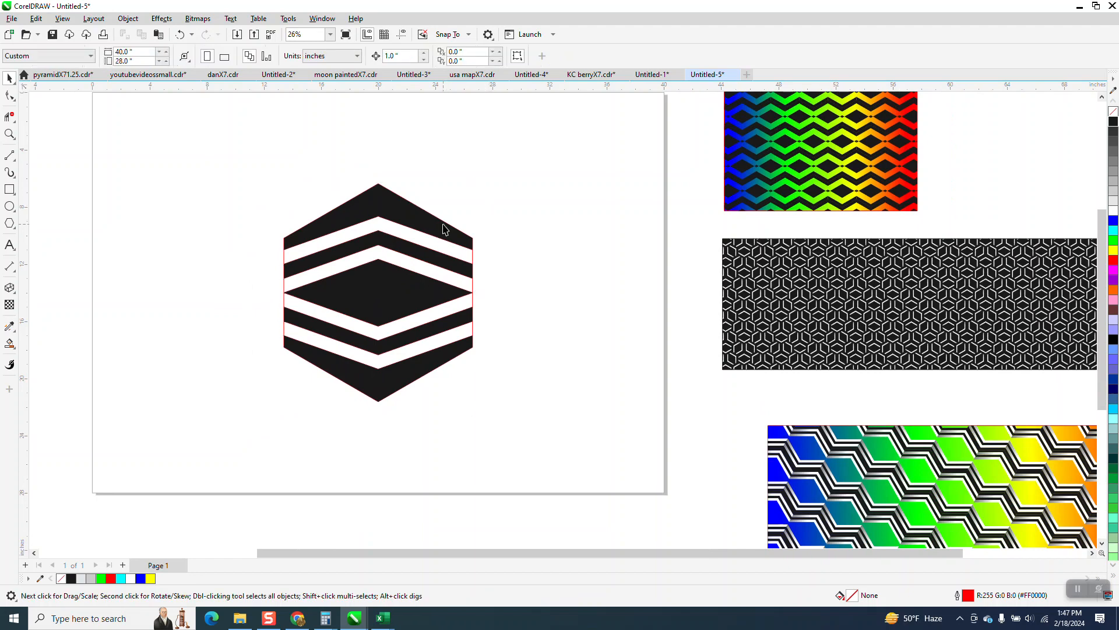
pyautogui.click(441, 221)
pyautogui.click(387, 125)
pyautogui.click(350, 204)
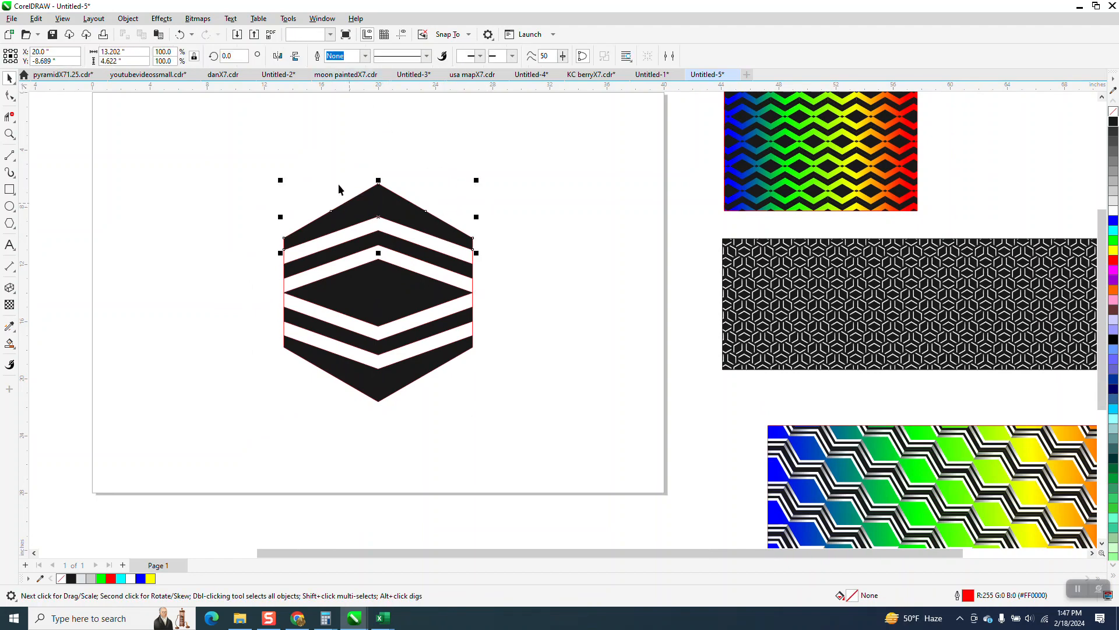
# Set the document's nudge distance to 14 inches with nothing selected.
pyautogui.click(323, 164)
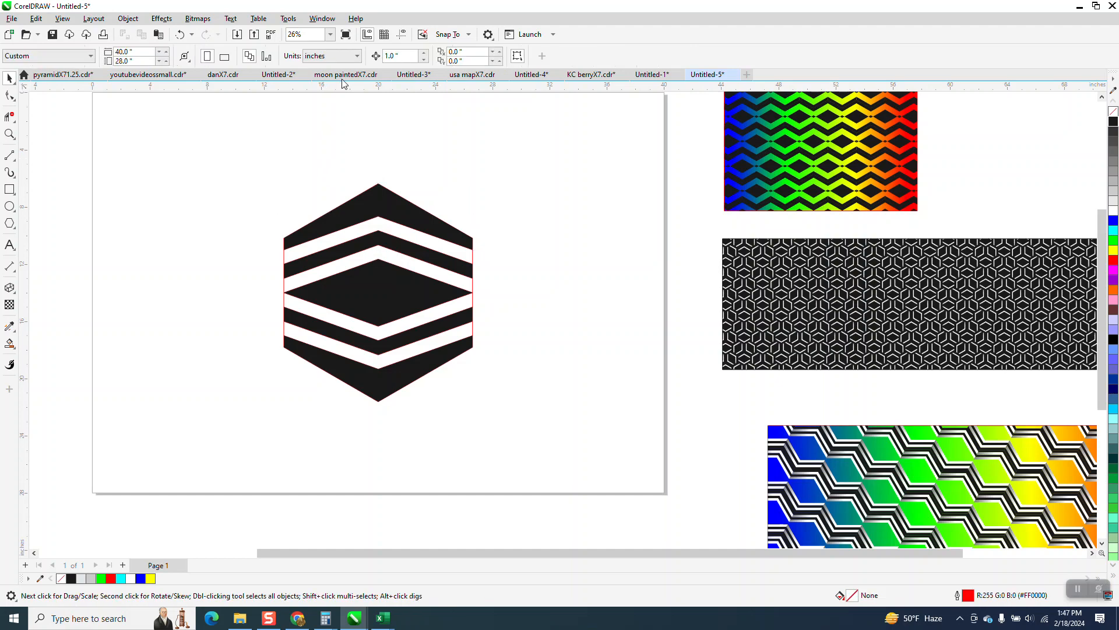
pyautogui.doubleClick(390, 56)
pyautogui.write('14')
pyautogui.press('Return')
# Nudge the five black pieces 14 inches to the left of the line artwork and group them.
pyautogui.click(422, 225)
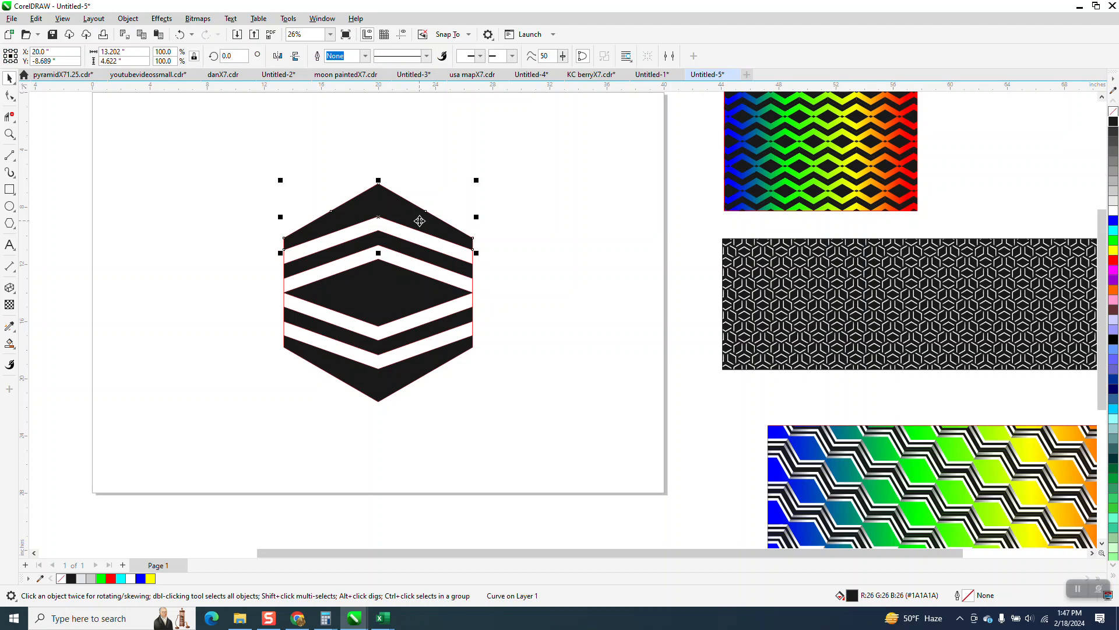
pyautogui.press('Left')
pyautogui.click(414, 246)
pyautogui.press('Left')
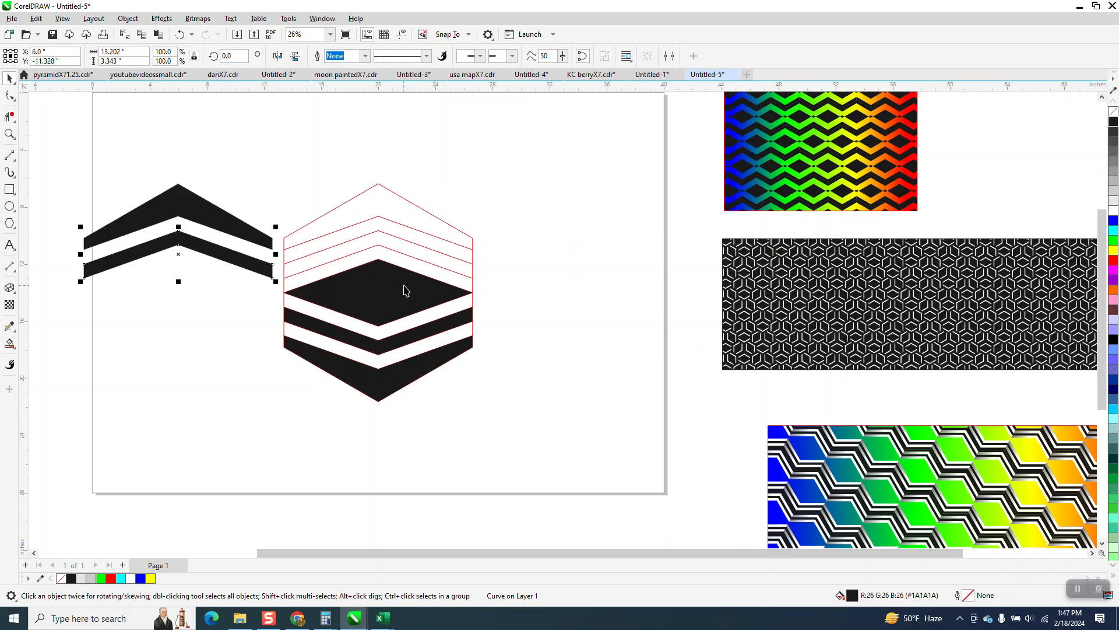
pyautogui.click(406, 289)
pyautogui.press('Left')
pyautogui.click(415, 337)
pyautogui.press('Left')
pyautogui.click(418, 365)
pyautogui.press('Left')
pyautogui.moveTo(55, 151); pyautogui.dragTo(288, 430)
pyautogui.hotkey('ctrl', 'g')
# Draw a yellow-filled rectangle about 19 by 19.7 inches around the outlined hexagon and send it to the back of the page.
pyautogui.click(9, 188)
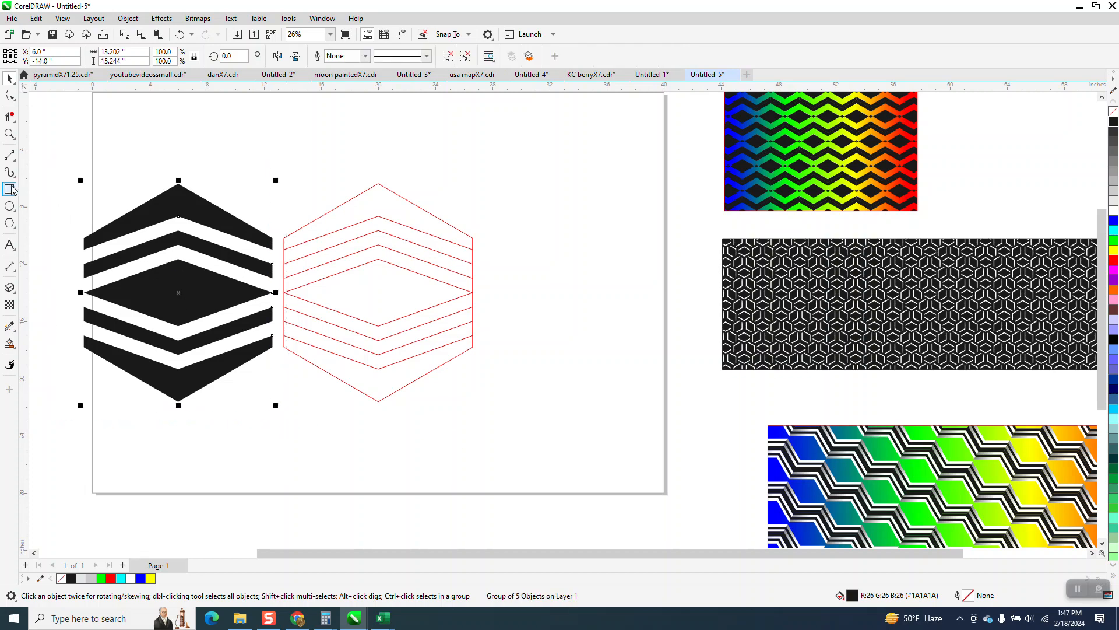
pyautogui.moveTo(236, 162); pyautogui.dragTo(507, 441)
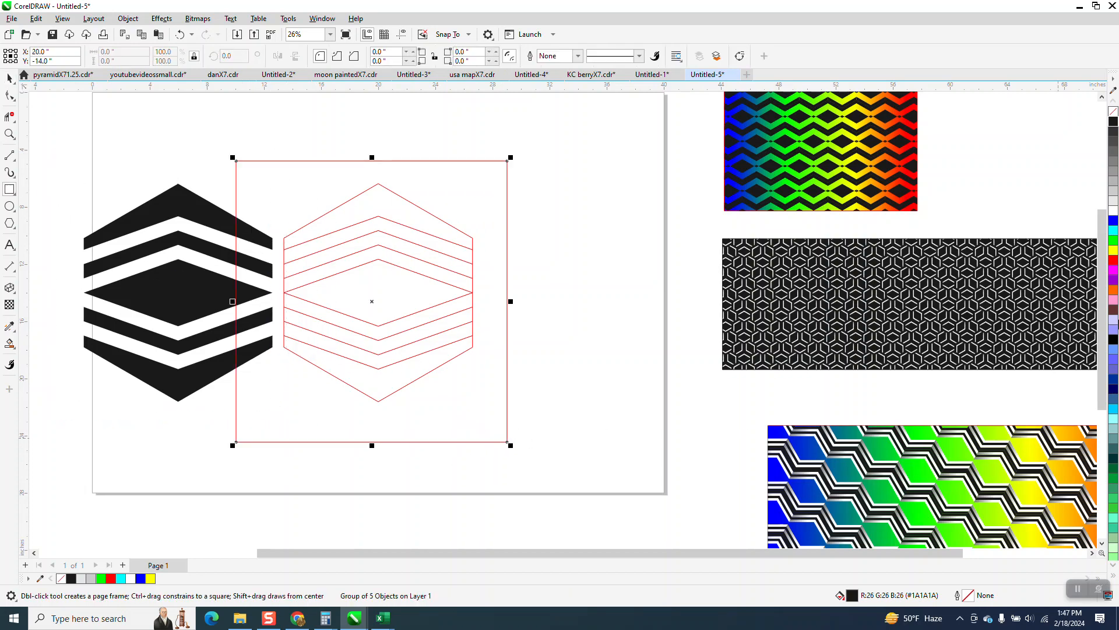
pyautogui.click(1113, 251)
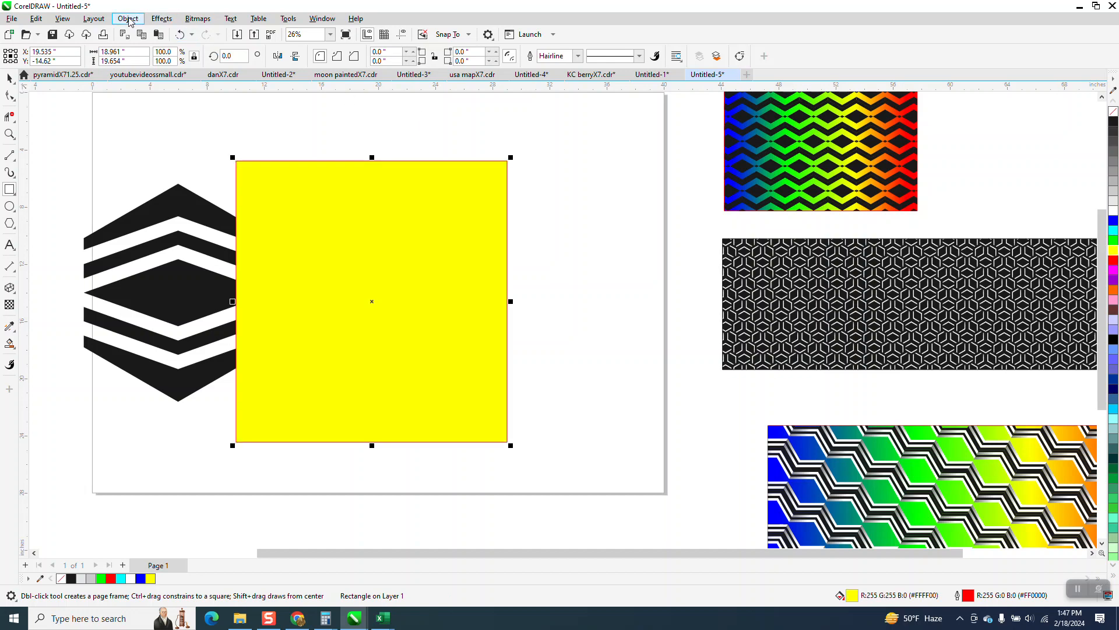
pyautogui.click(128, 19)
pyautogui.moveTo(138, 205)
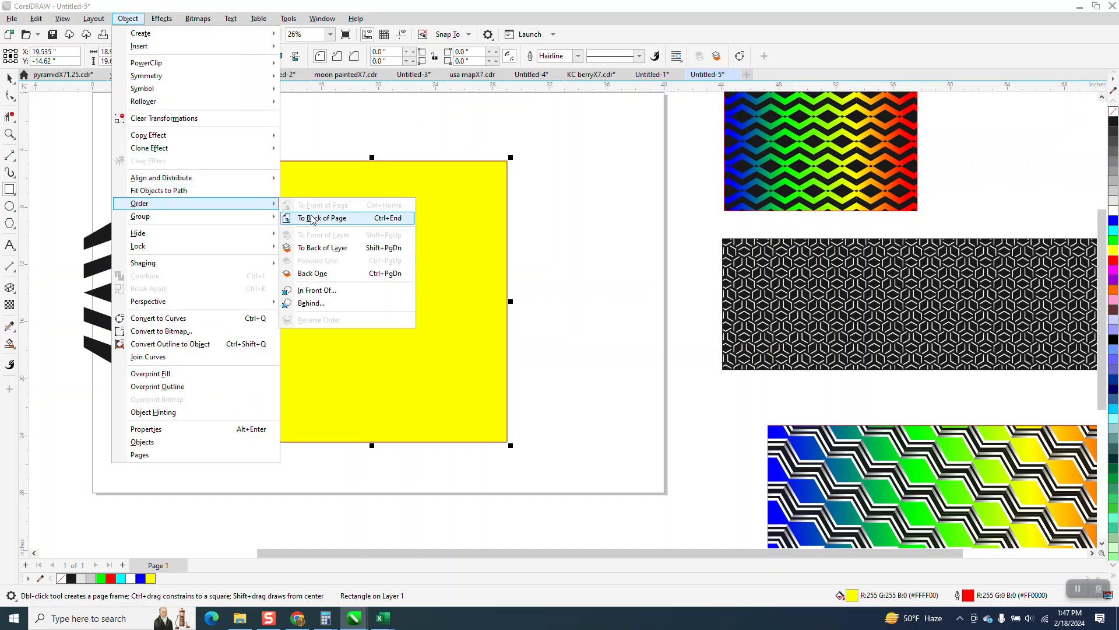
pyautogui.click(313, 218)
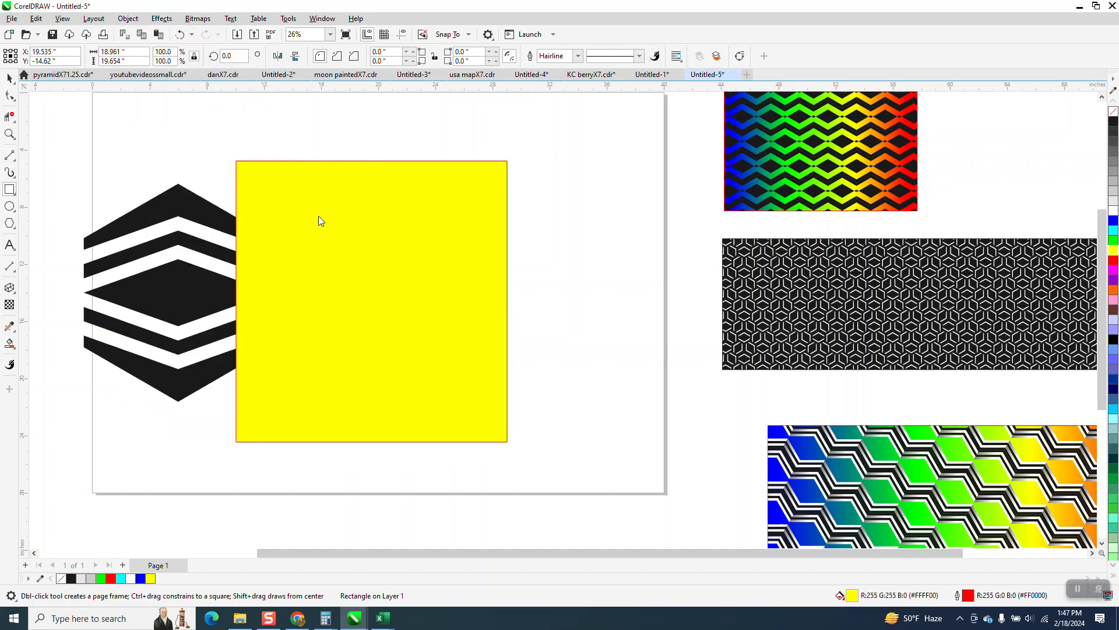
# Smart-fill the four remaining alternate bands of the outlined hexagon with white and no outline.
pyautogui.click(10, 343)
pyautogui.click(133, 56)
pyautogui.click(140, 128)
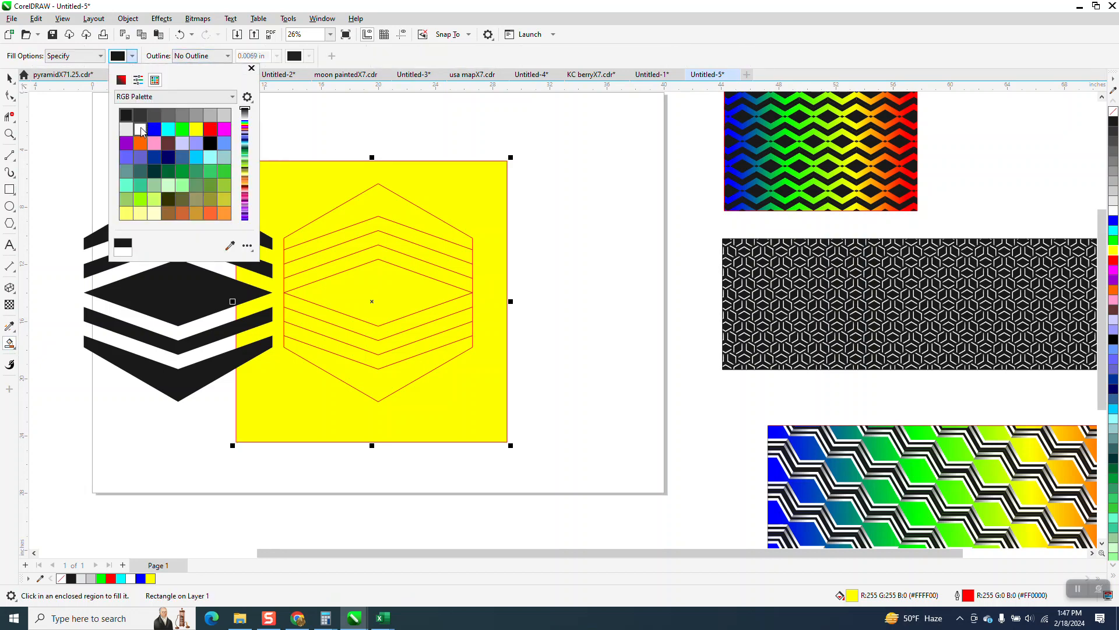
pyautogui.click(405, 229)
pyautogui.click(406, 232)
pyautogui.click(404, 261)
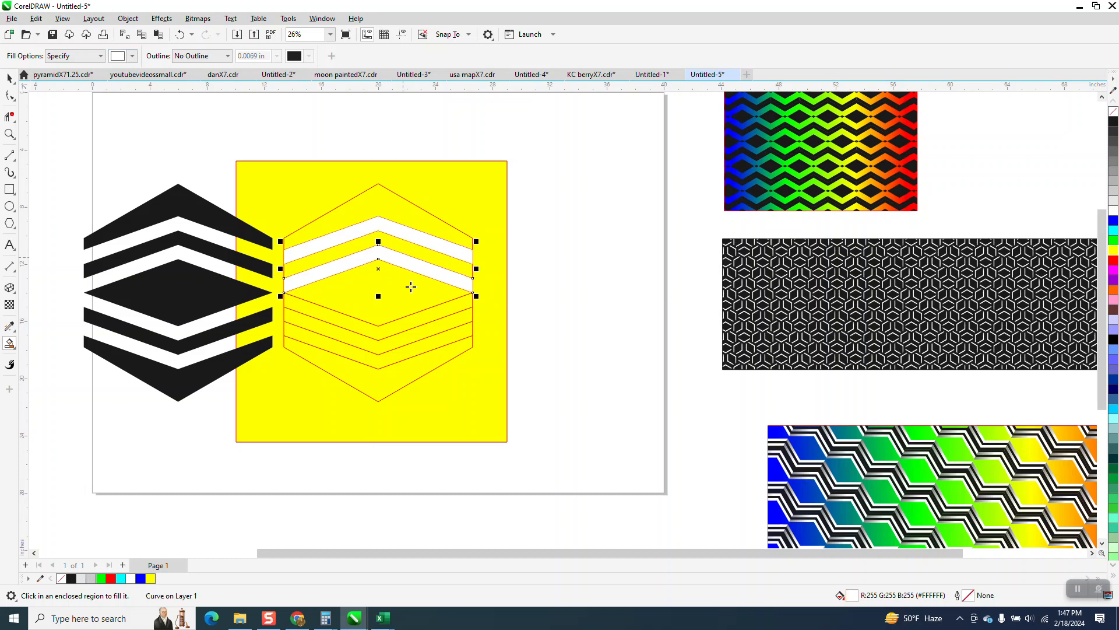
pyautogui.click(420, 318)
pyautogui.click(421, 345)
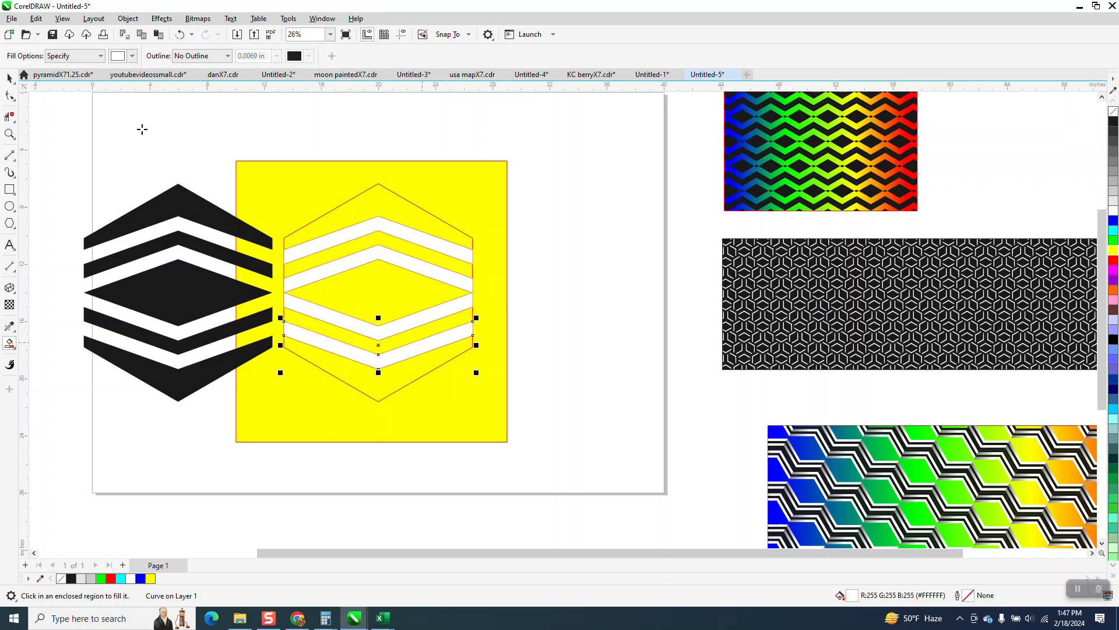
# Delete the grouped red hexagon and chevron lines, keeping the white bands.
pyautogui.click(9, 77)
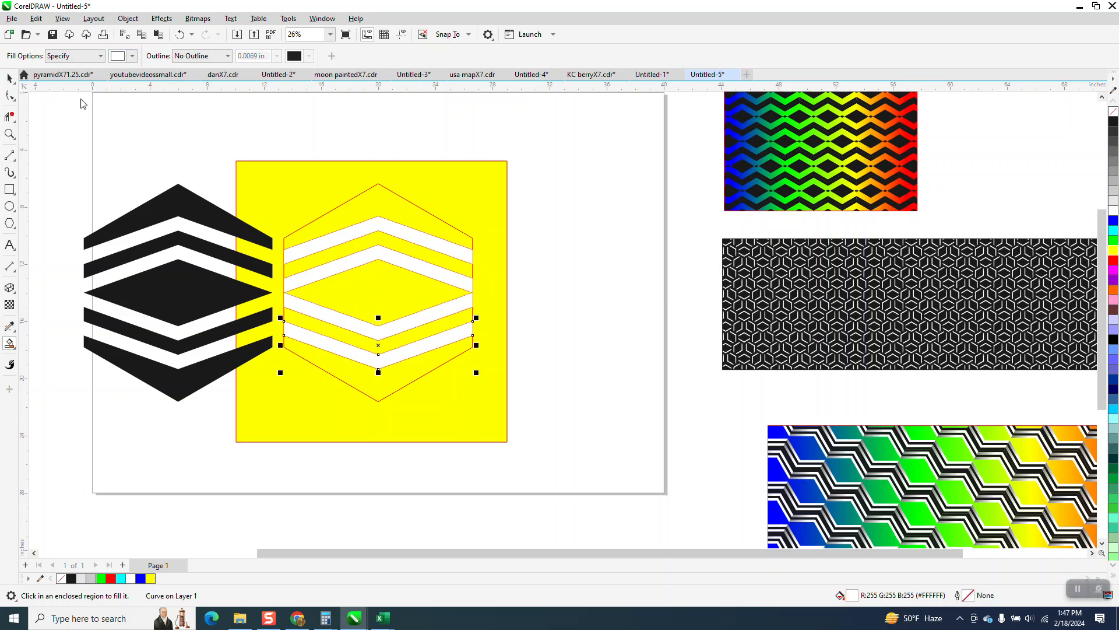
pyautogui.click(409, 201)
pyautogui.press('Escape')
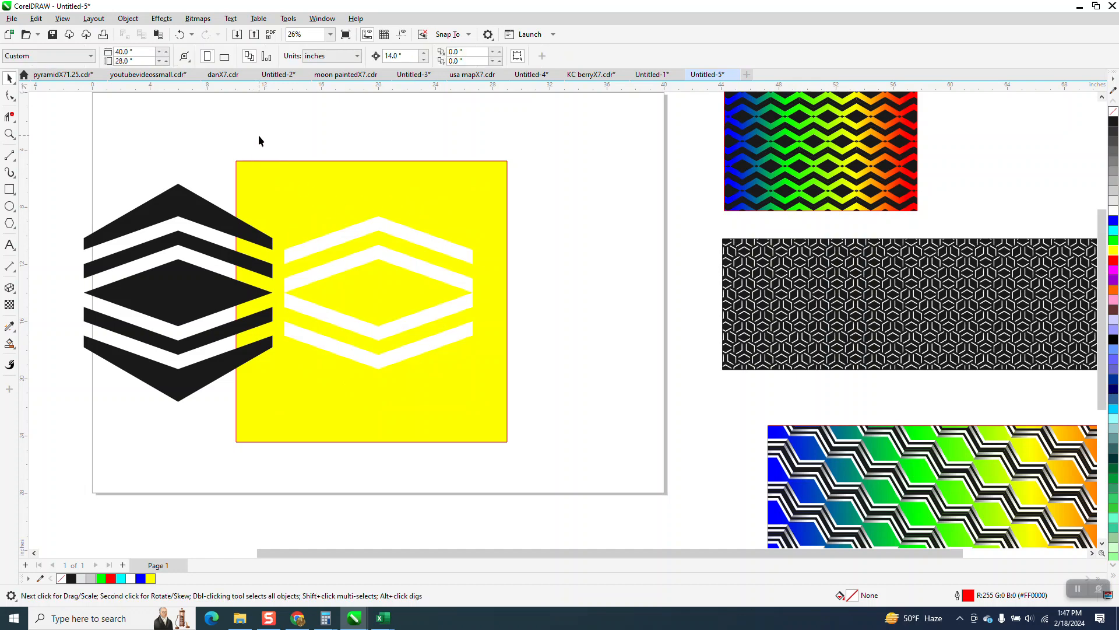
# Group the four white bands and try nudging them 14 inches left onto the black pieces.
pyautogui.moveTo(481, 396); pyautogui.dragTo(483, 396)
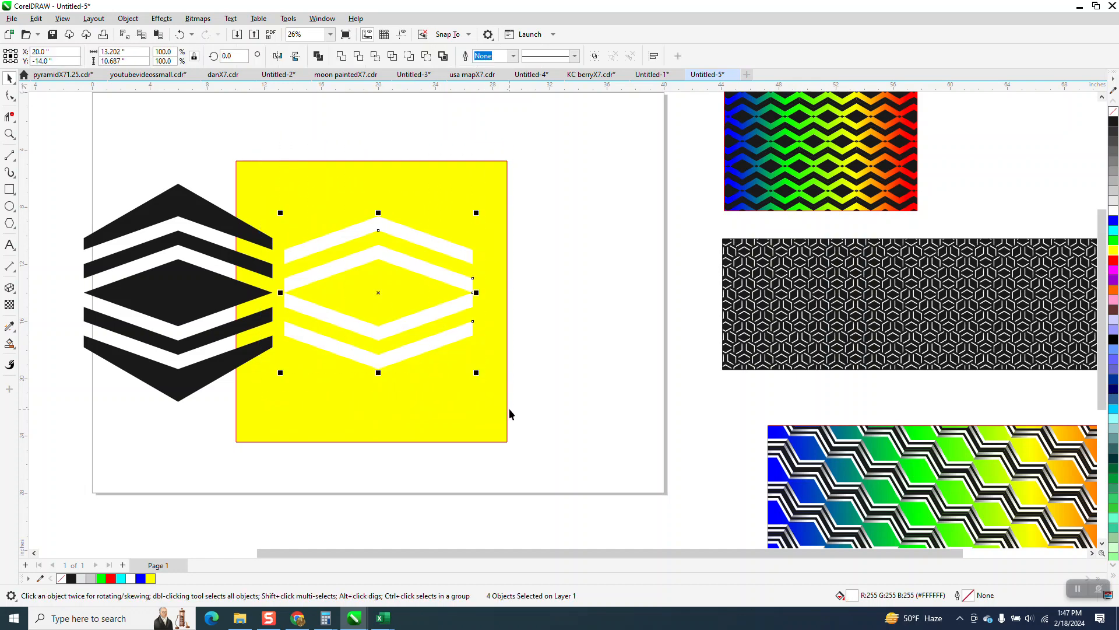
pyautogui.hotkey('ctrl', 'g')
pyautogui.press('Left')
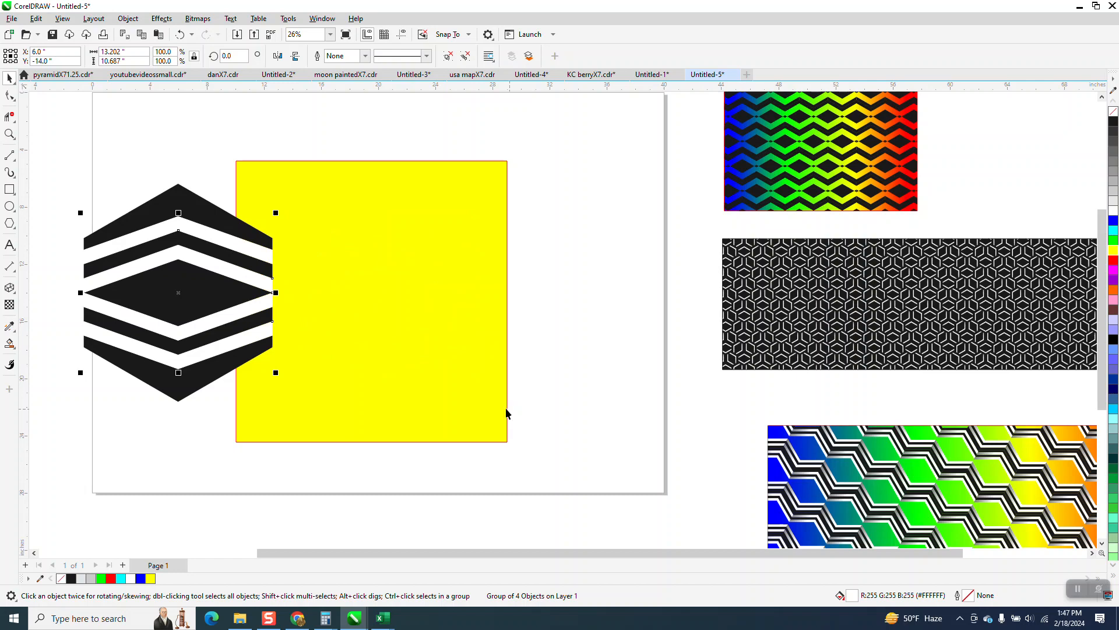
pyautogui.moveTo(53, 176); pyautogui.dragTo(279, 383)
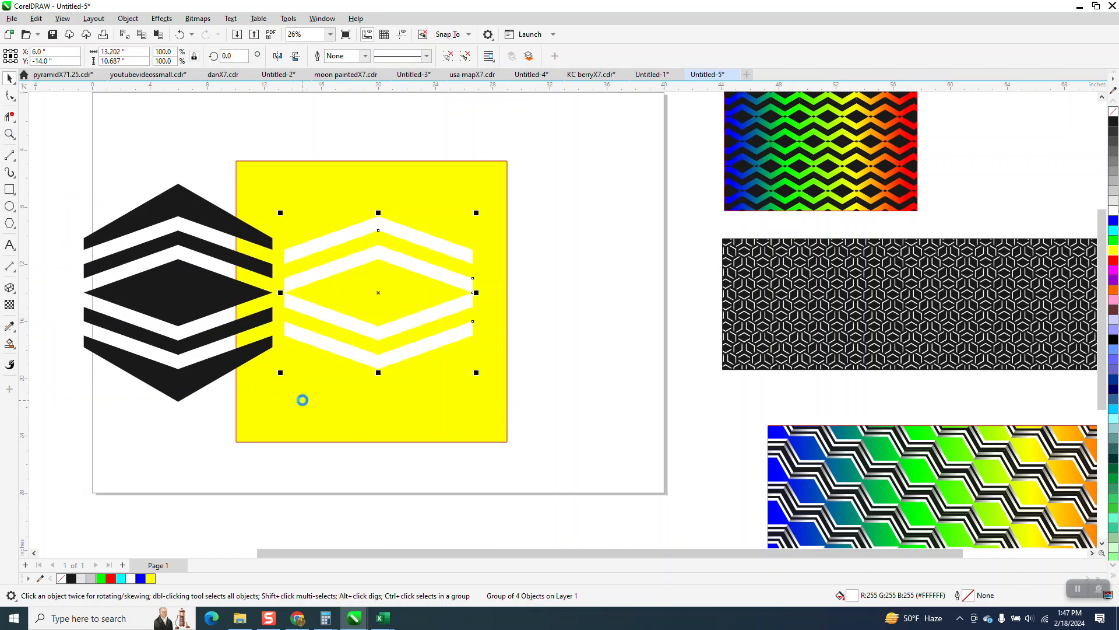
# Center the black group on the page over the white bands and group the two sets together.
pyautogui.click(231, 228)
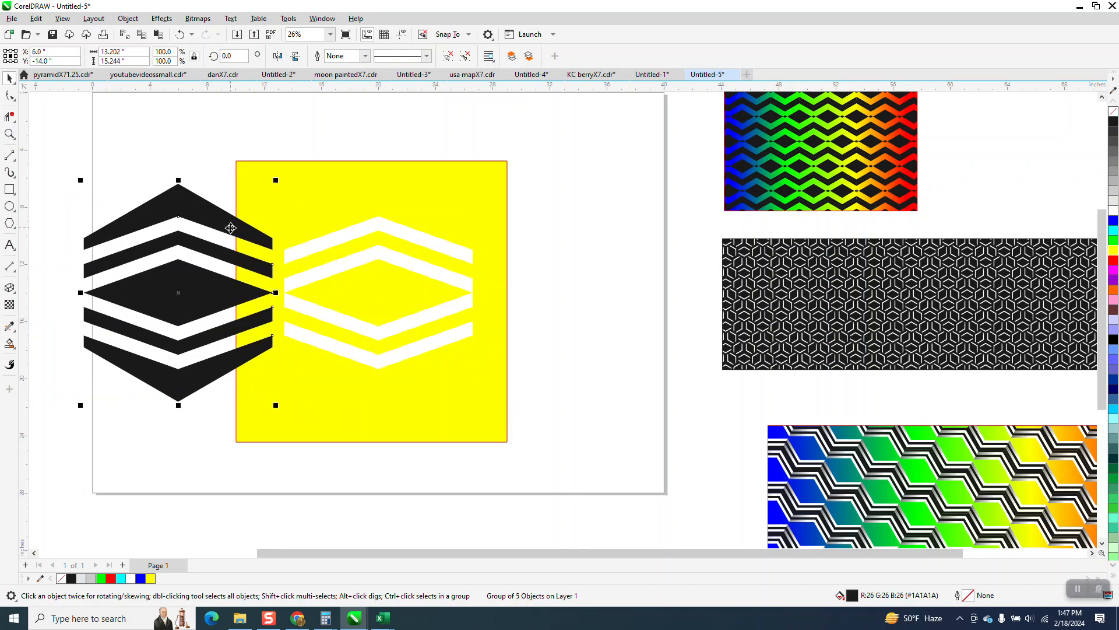
pyautogui.press('p')
pyautogui.moveTo(245, 136); pyautogui.dragTo(424, 407)
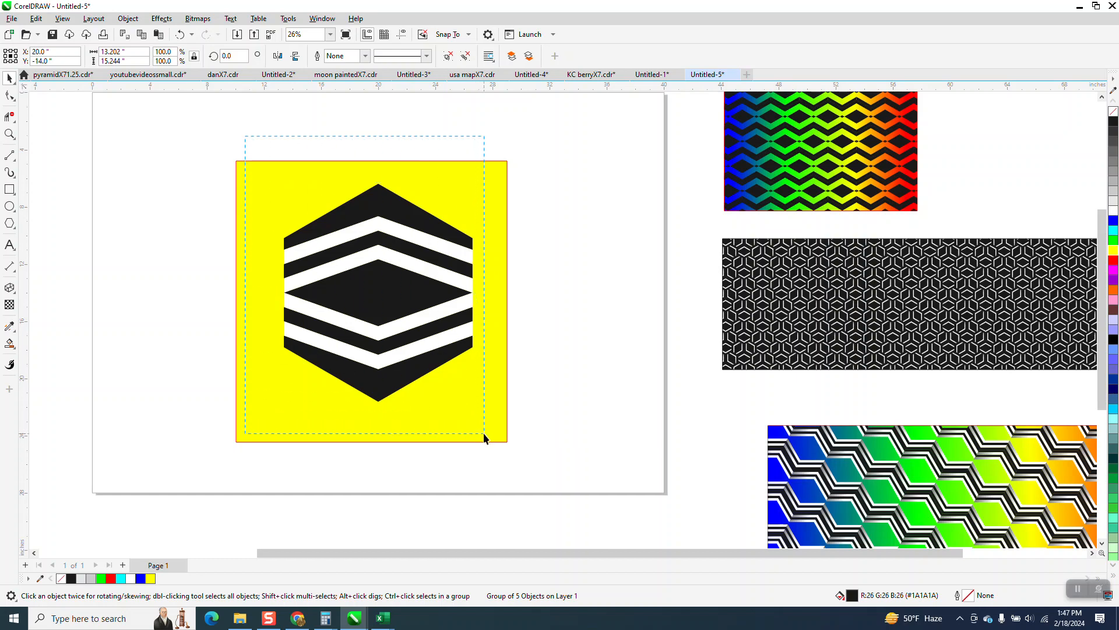
pyautogui.moveTo(484, 432); pyautogui.dragTo(484, 432)
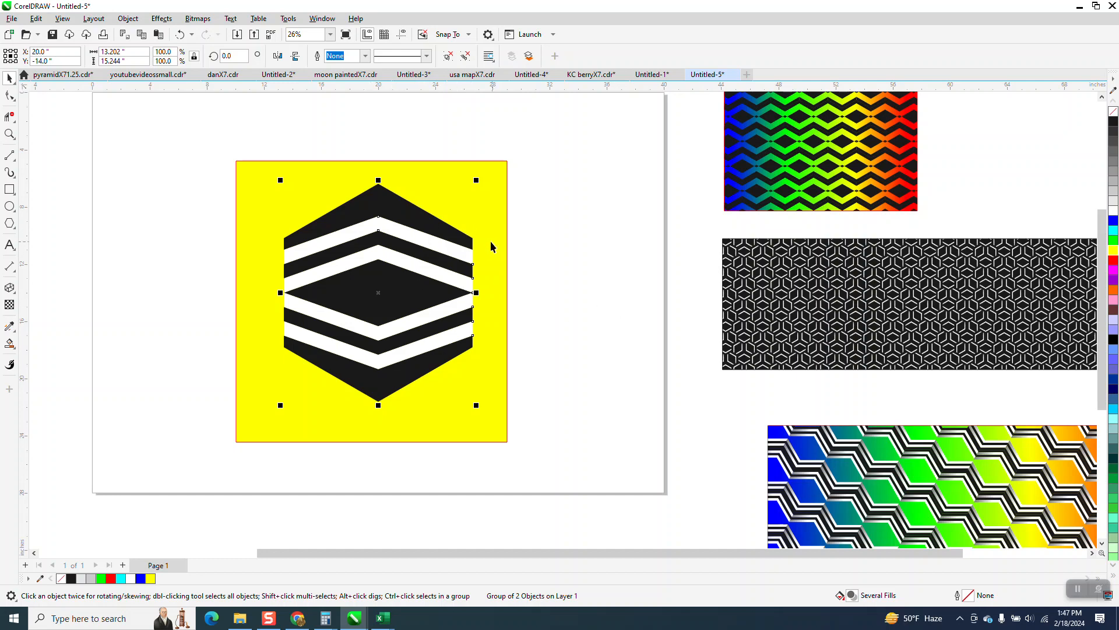
# Scale the hexagon tile proportionally to 3 inches wide and delete the yellow background rectangle.
pyautogui.click(133, 51)
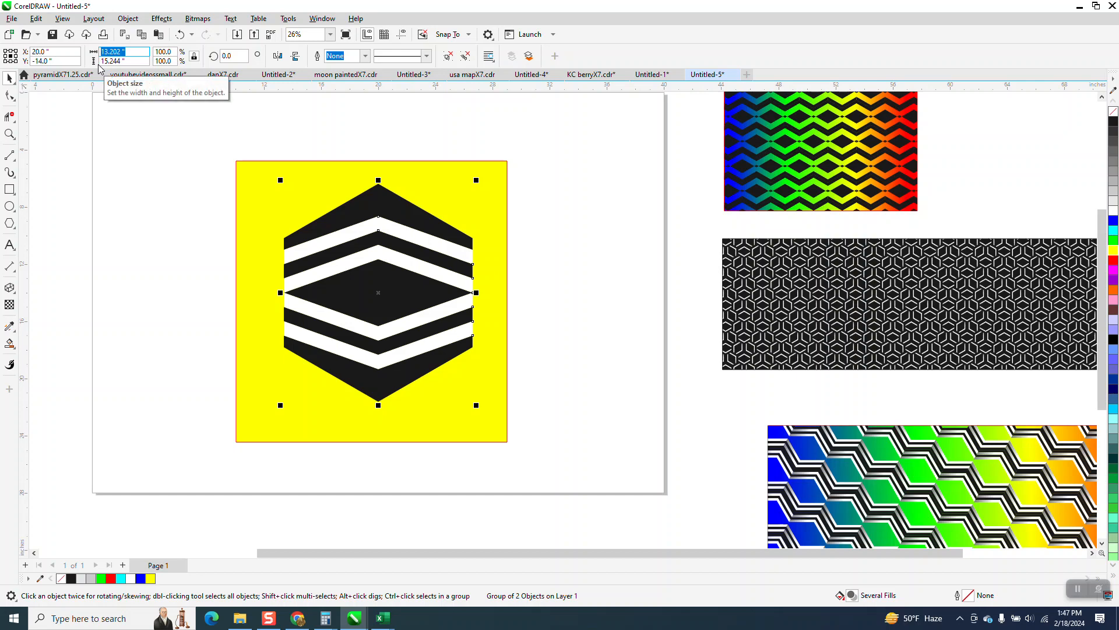
pyautogui.write('3')
pyautogui.press('Return')
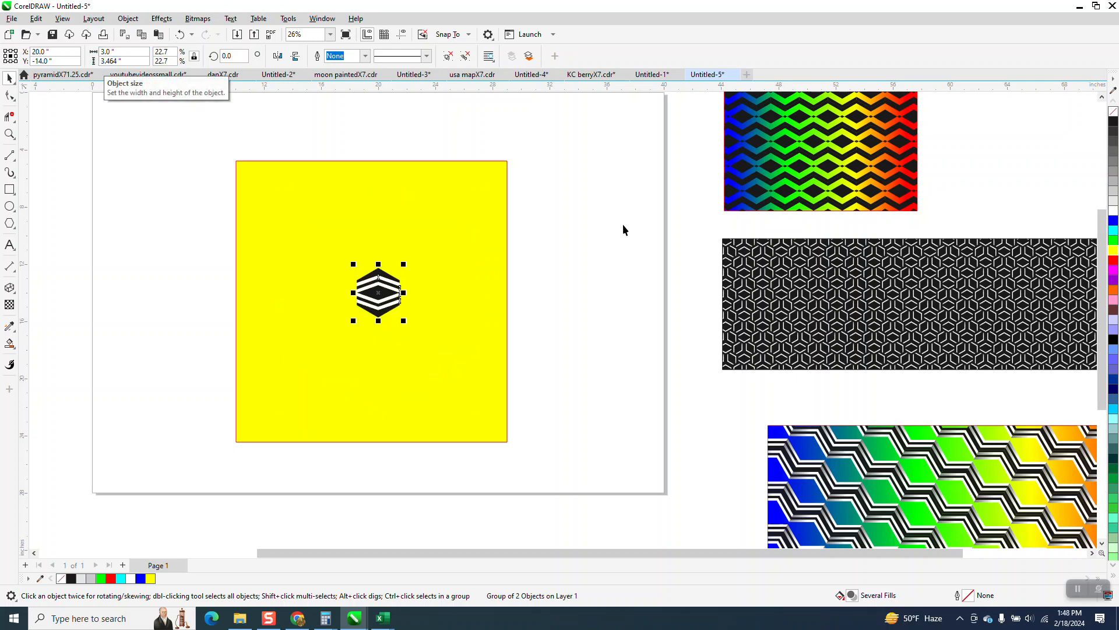
pyautogui.moveTo(418, 237); pyautogui.dragTo(124, 232)
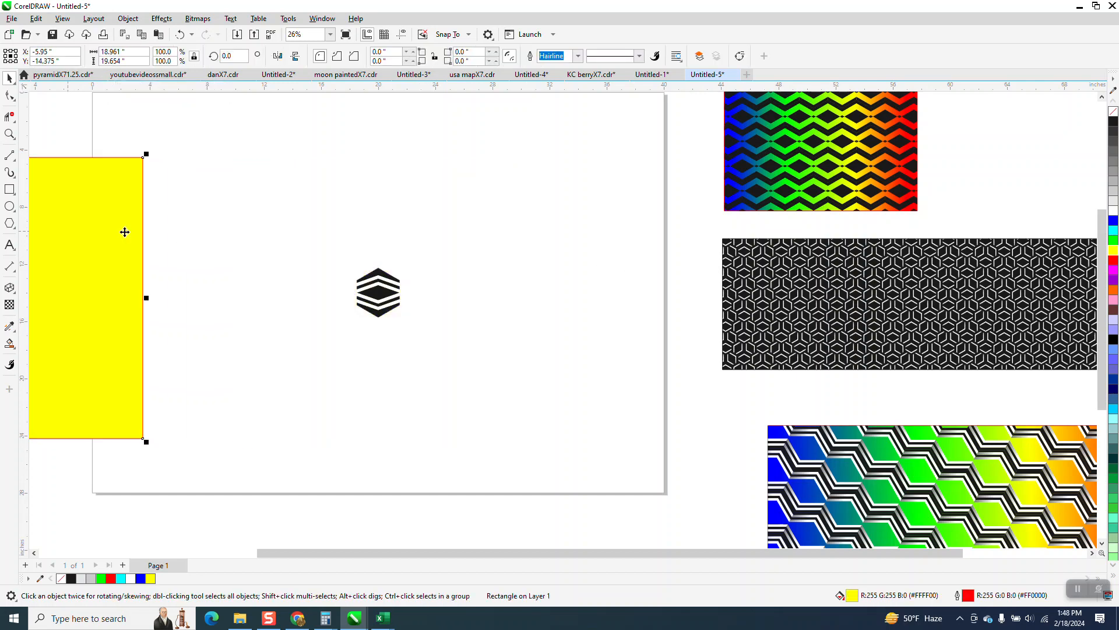
pyautogui.press('Delete')
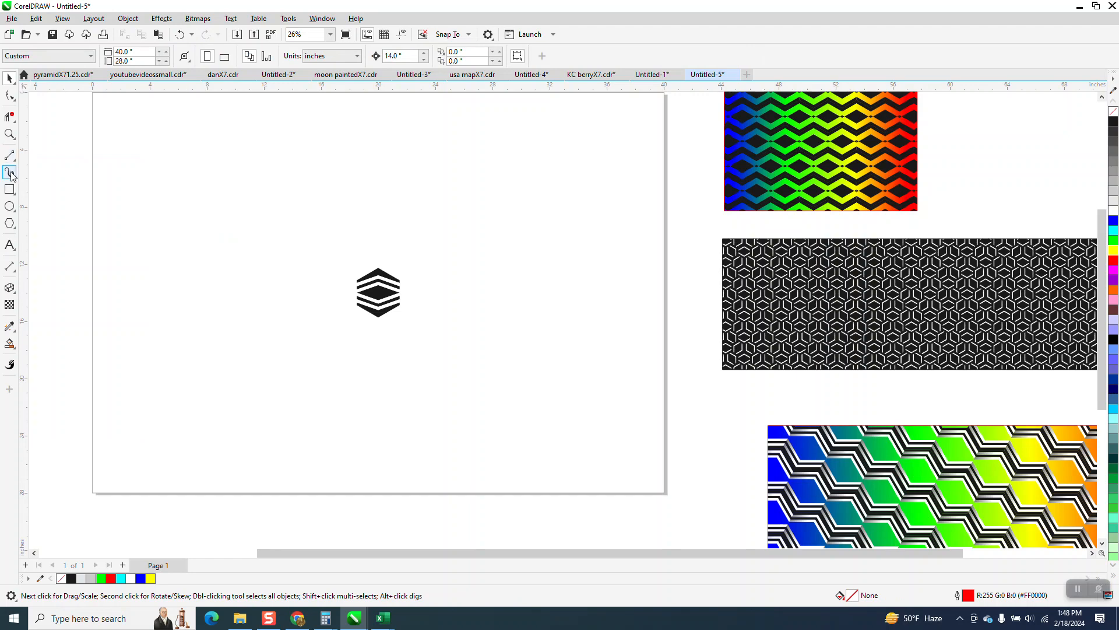
# Rotate the hexagon tile by 60 degrees.
pyautogui.click(10, 134)
pyautogui.moveTo(343, 258); pyautogui.dragTo(449, 340)
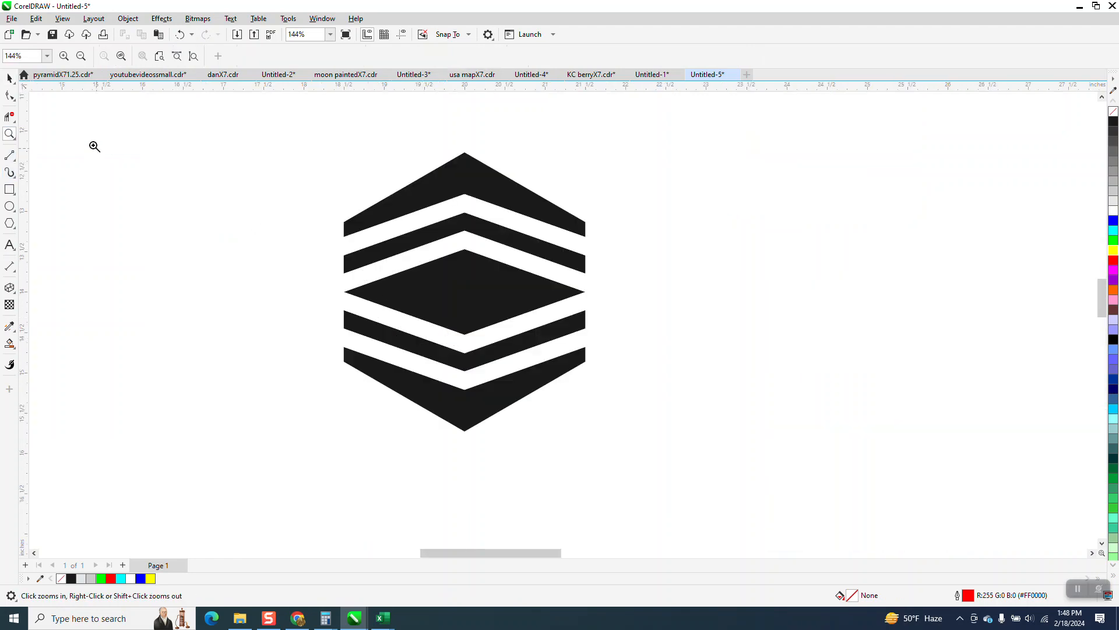
pyautogui.click(10, 77)
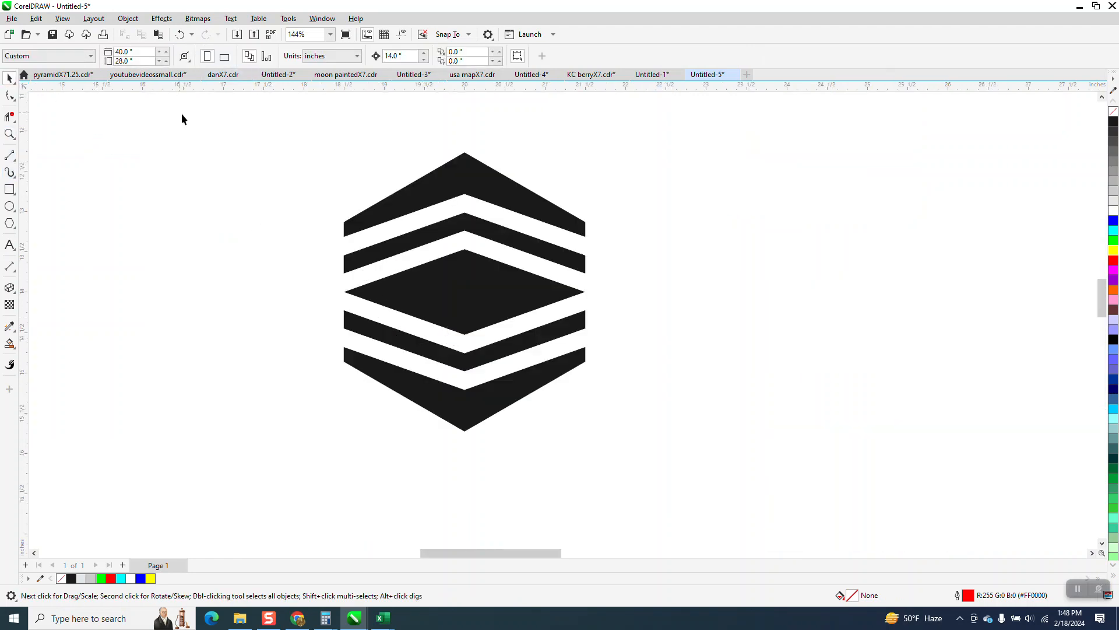
pyautogui.click(403, 216)
pyautogui.click(234, 56)
pyautogui.write('6')
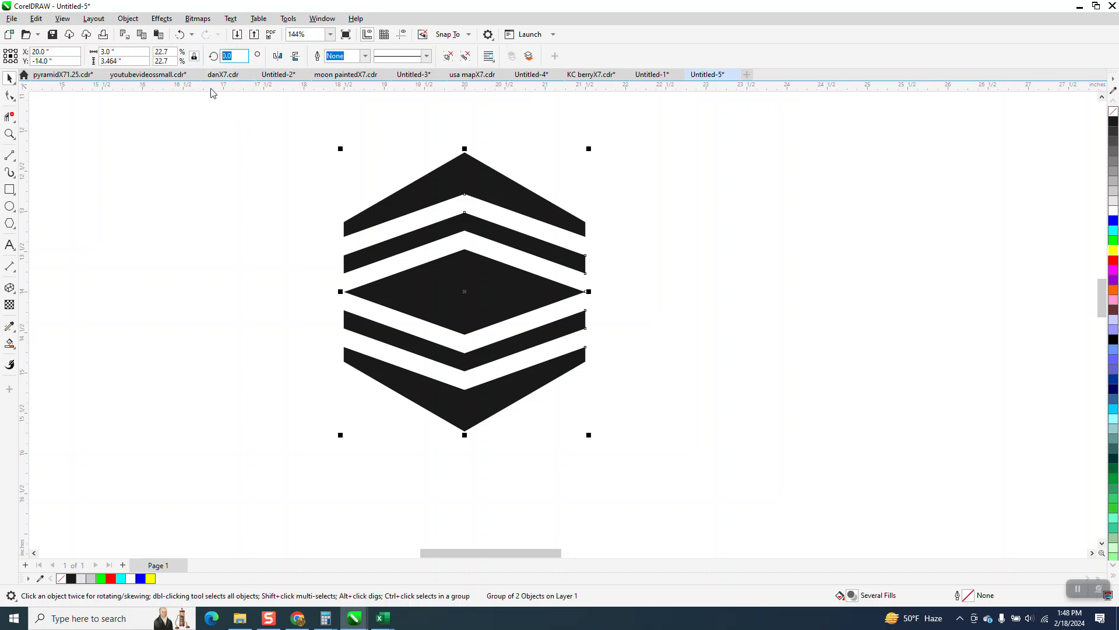
pyautogui.write('0')
pyautogui.press('Return')
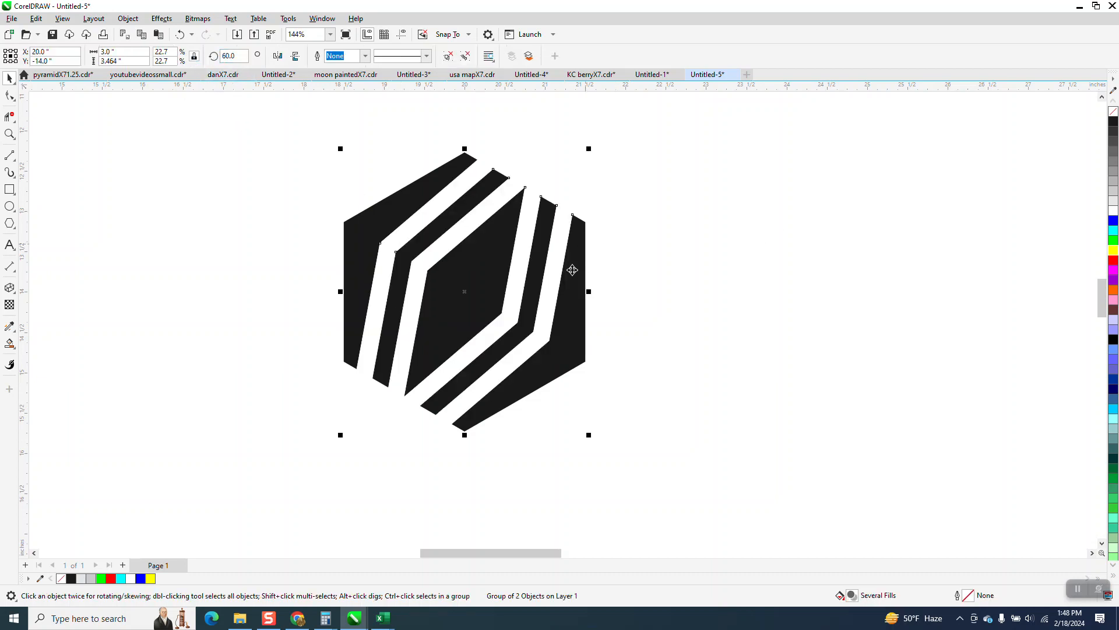
# Set the nudge distance to 3 inches and try out a copy of the tile 3 inches to its right.
pyautogui.scroll(-1, 511, 245)
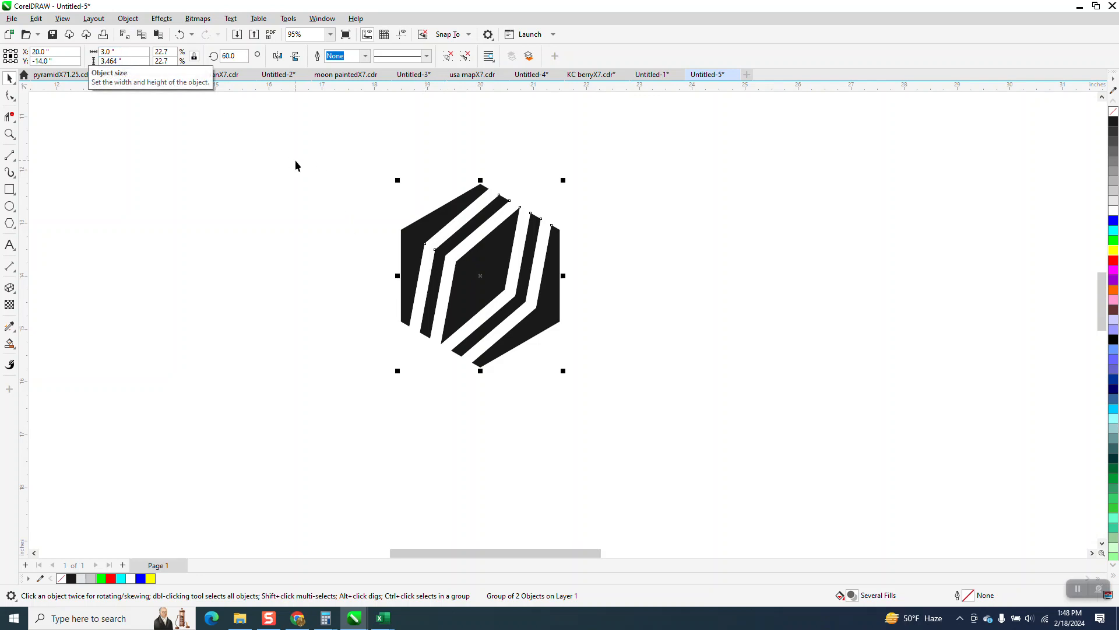
pyautogui.click(408, 147)
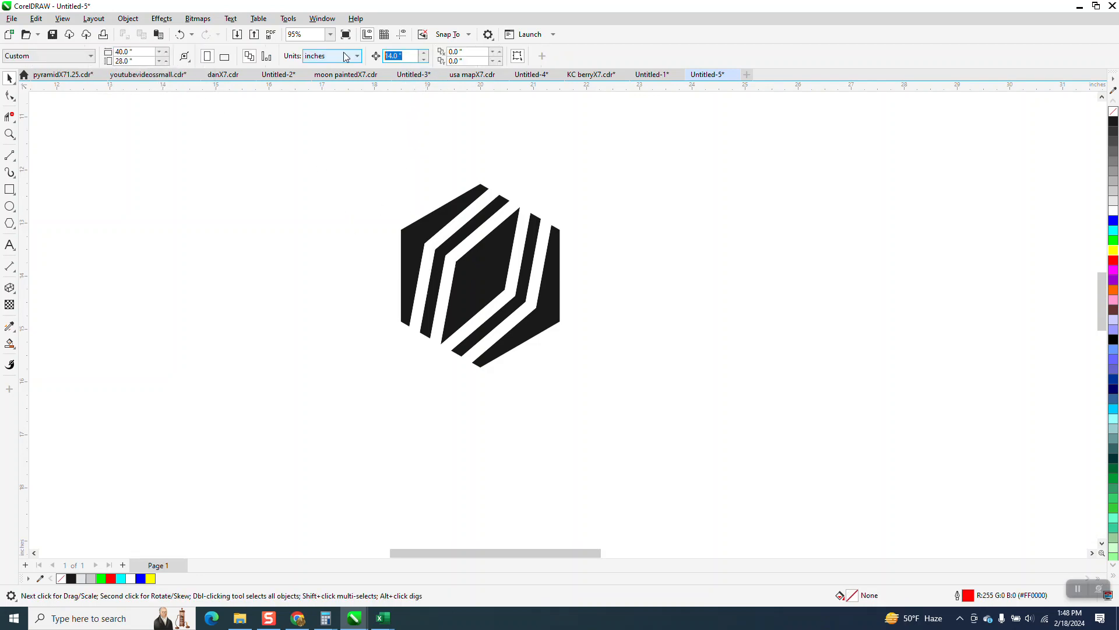
pyautogui.click(412, 245)
pyautogui.hotkey('ctrl', 'd')
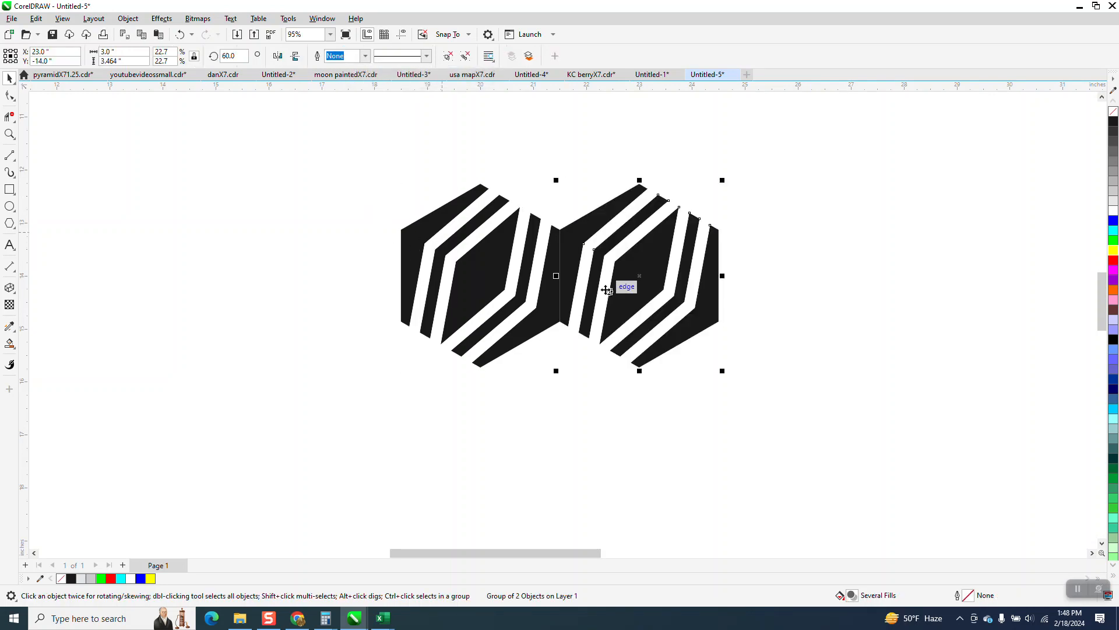
pyautogui.click(632, 242)
pyautogui.press('Delete')
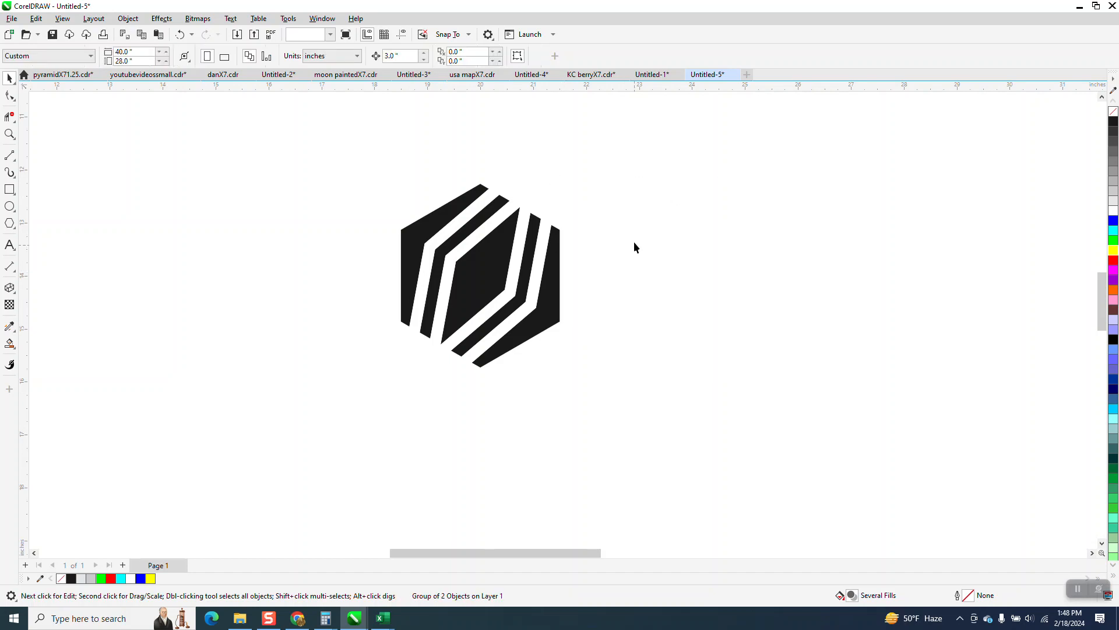
# Outline the hexagon tile with a black hairline and duplicate it rightward into a row of eight at 3-inch spacing.
pyautogui.click(535, 235)
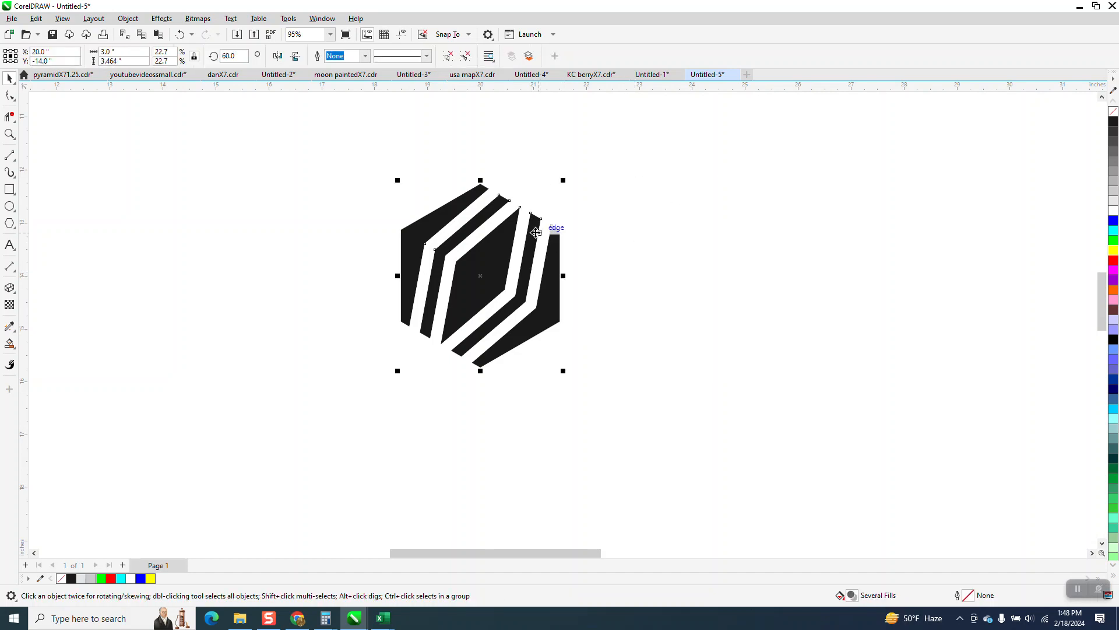
pyautogui.rightClick(1112, 120)
pyautogui.moveTo(363, 152); pyautogui.dragTo(676, 408)
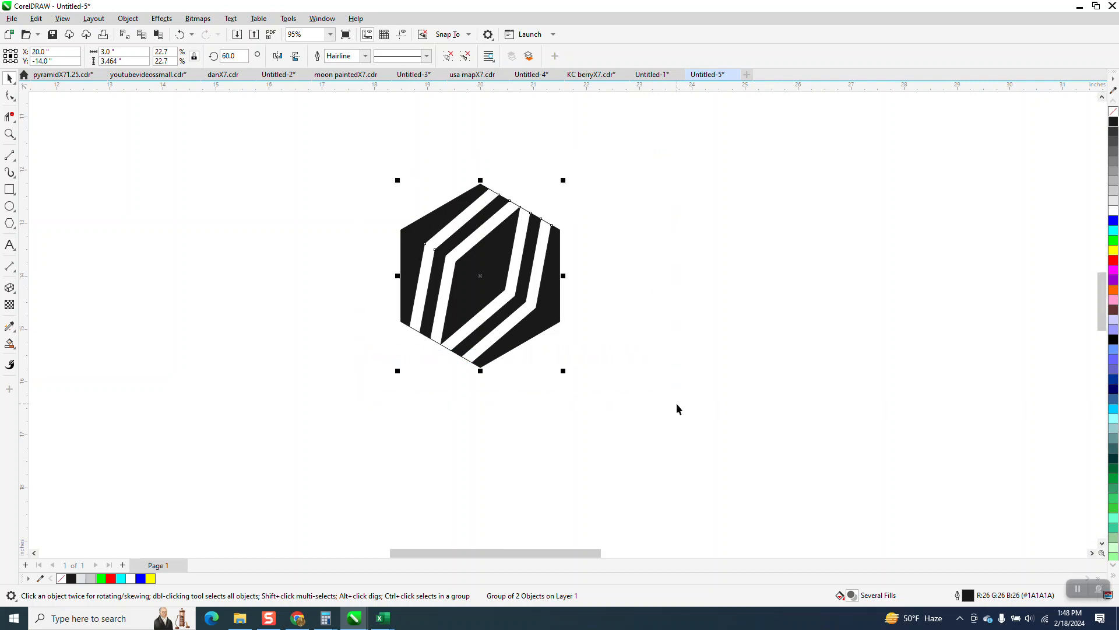
pyautogui.hotkey('ctrl', 'd')
pyautogui.hotkey('ctrl', 'd')
pyautogui.hotkey('ctrl', 'd')
pyautogui.hotkey('ctrl', 'd')
pyautogui.hotkey('ctrl', 'd')
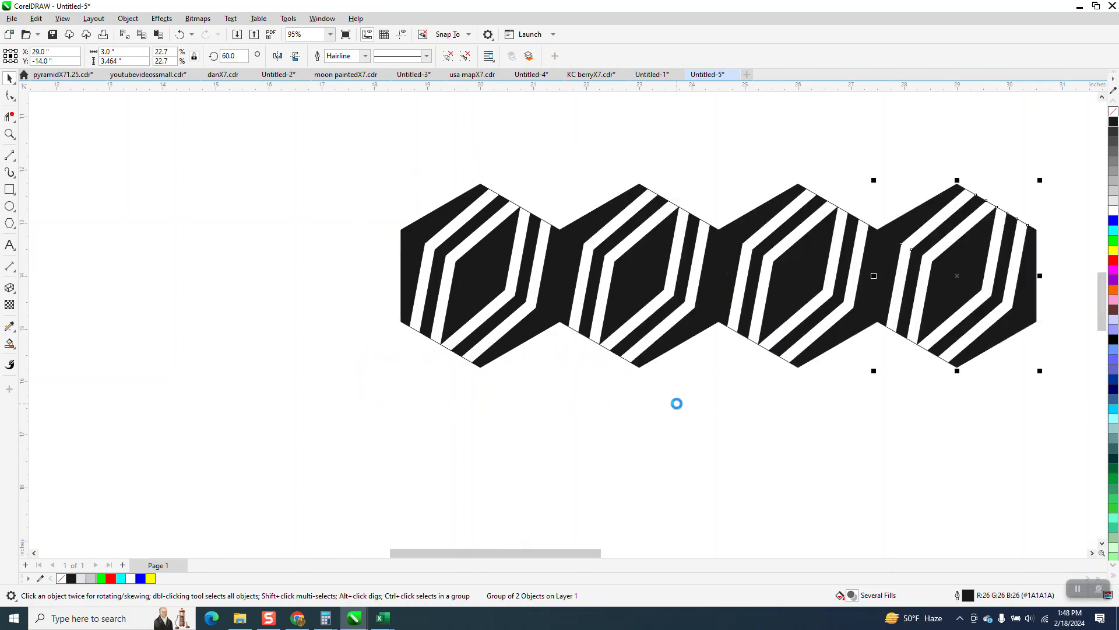
pyautogui.press('F4')
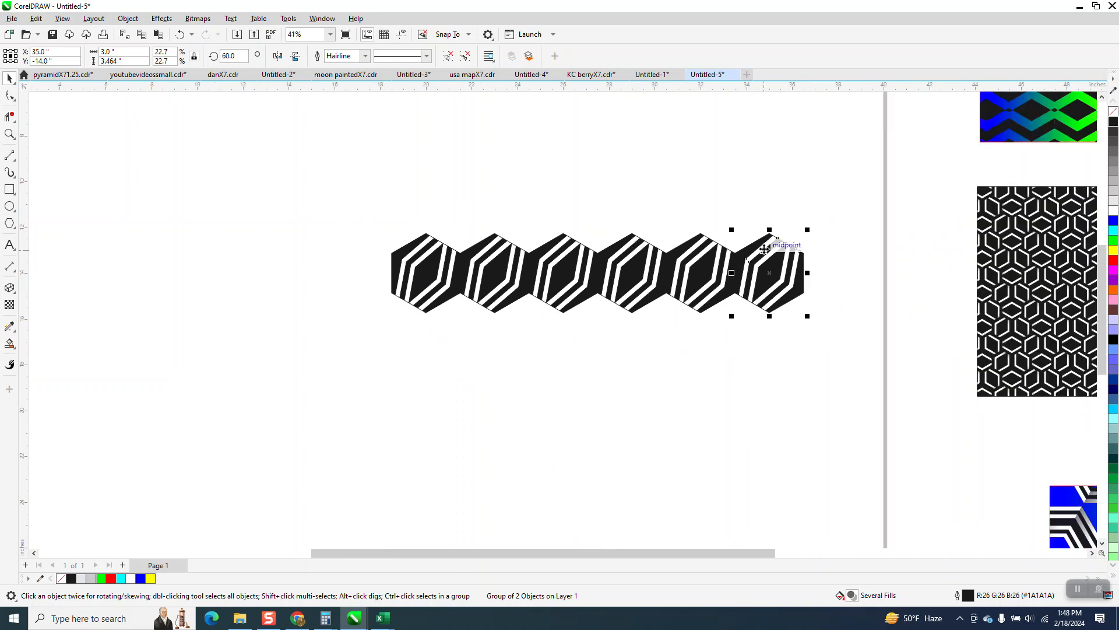
pyautogui.hotkey('ctrl', 'd')
pyautogui.hotkey('ctrl', 'd')
# Group the row of eight hexagon tiles and center it on the page.
pyautogui.moveTo(354, 202); pyautogui.dragTo(960, 389)
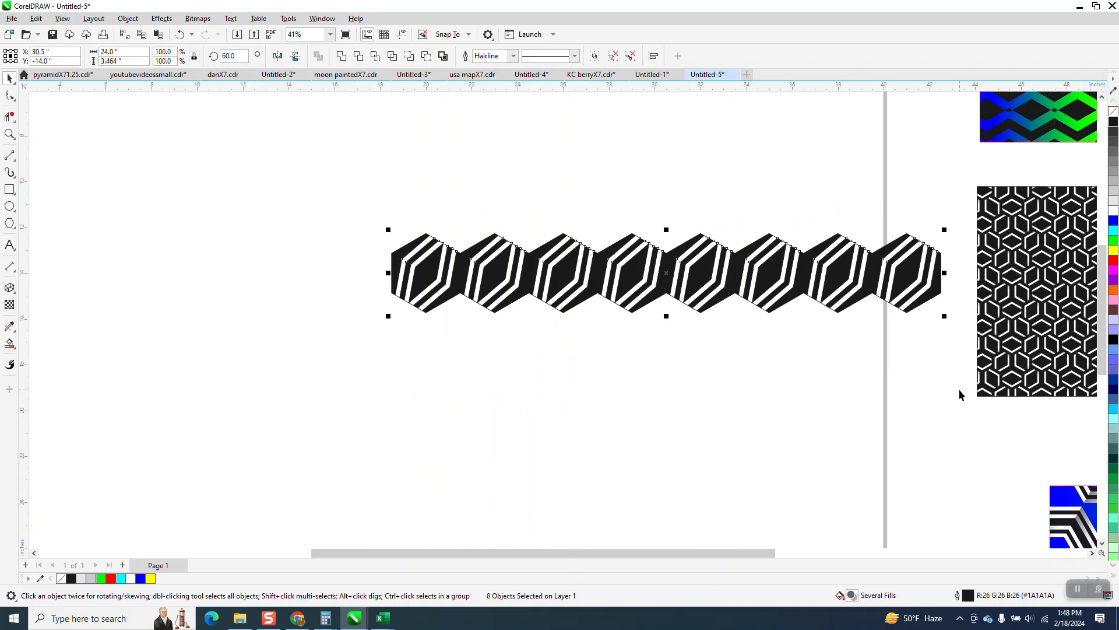
pyautogui.hotkey('ctrl', 'g')
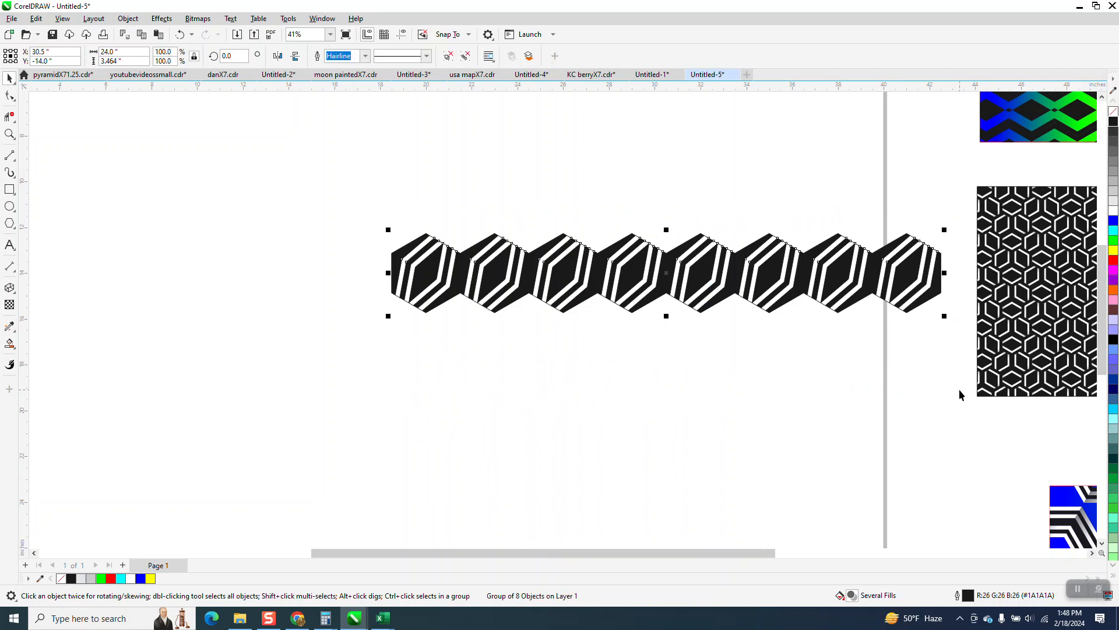
pyautogui.press('p')
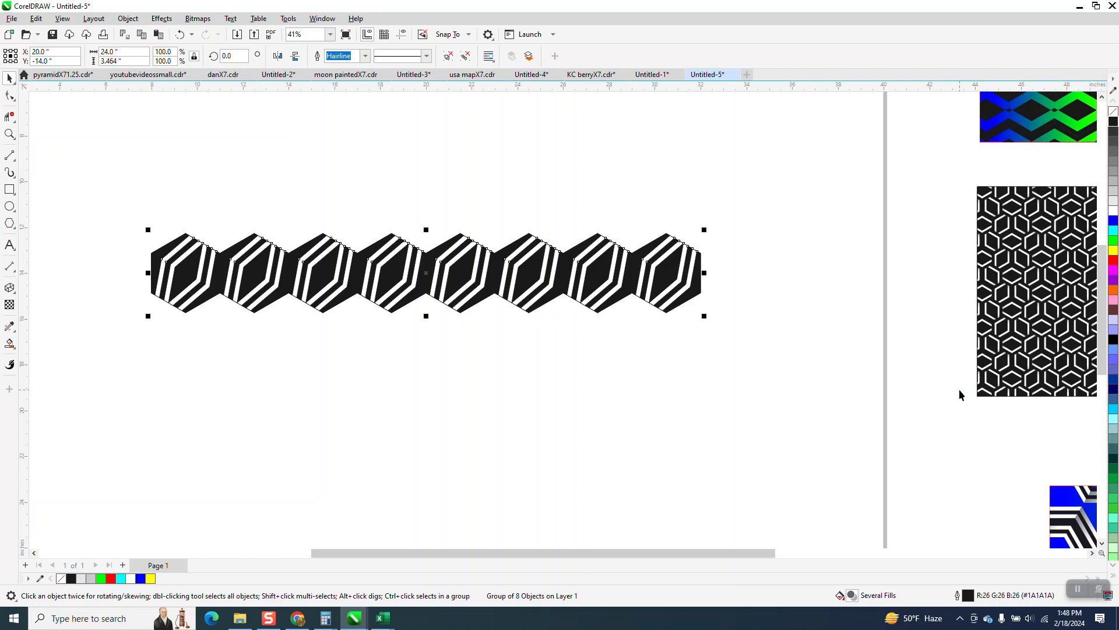
# Copy the row half a tile left and directly below so the hexagons interlock, and group the two rows.
pyautogui.moveTo(460, 236); pyautogui.dragTo(427, 298)
pyautogui.scroll(-3, 427, 315)
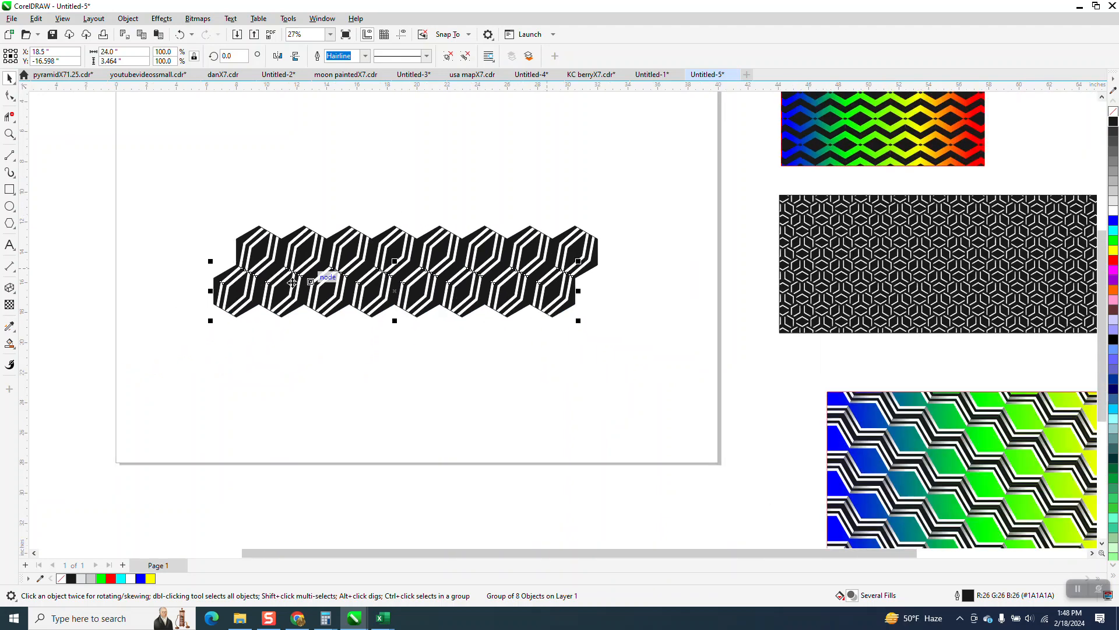
pyautogui.hotkey('ctrl', 'r')
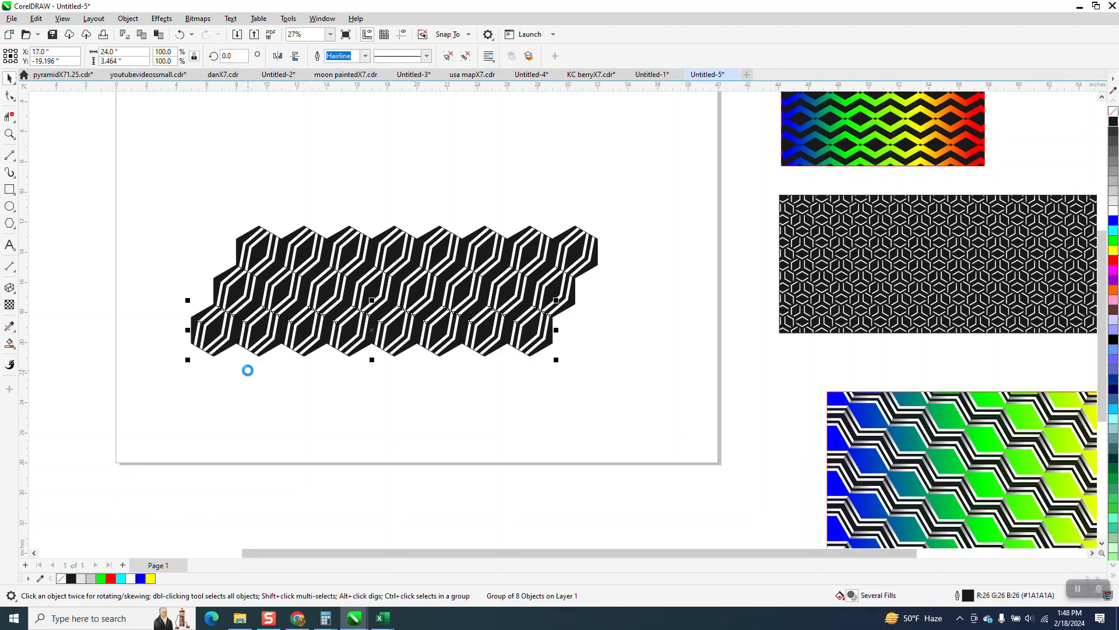
pyautogui.press('Delete')
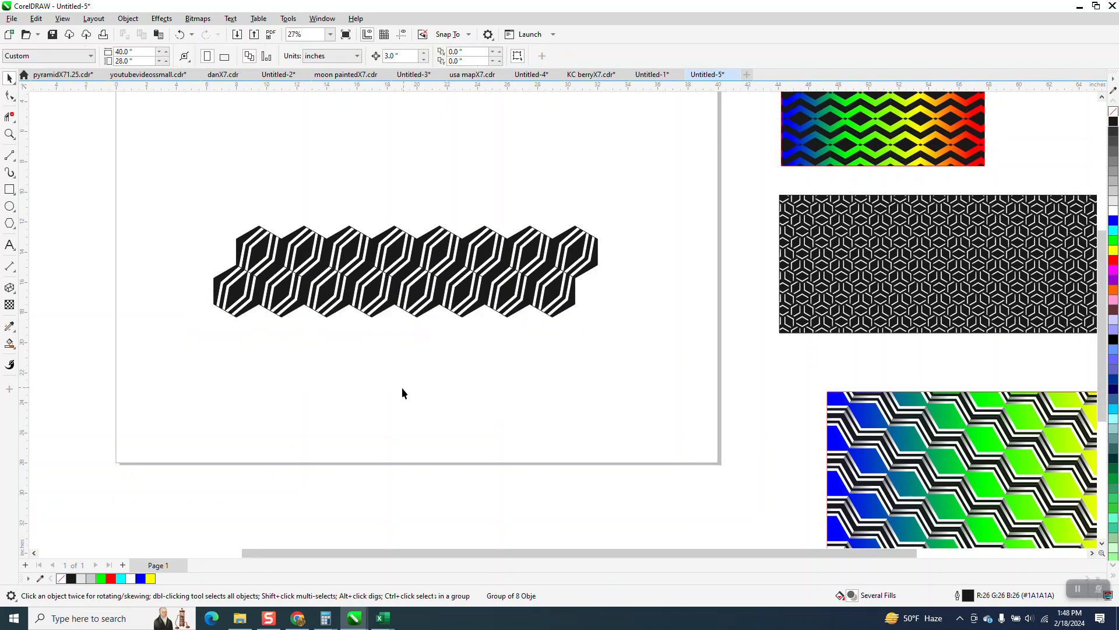
pyautogui.moveTo(431, 331); pyautogui.dragTo(667, 401)
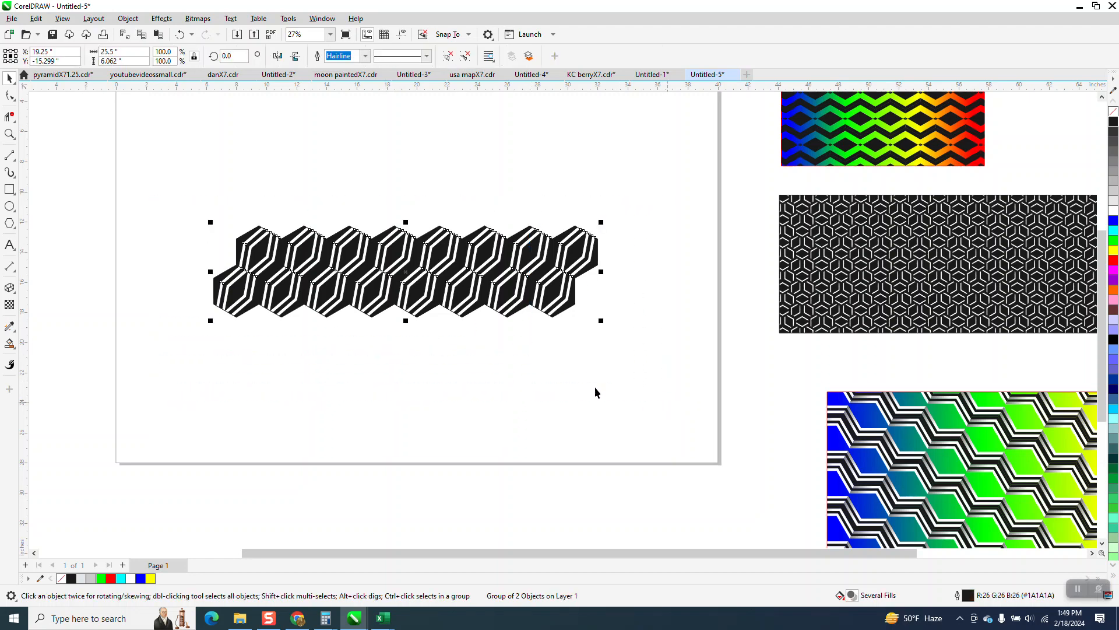
# Stack five interlocking copies of the double row straight below the original and group all six double rows.
pyautogui.moveTo(395, 232); pyautogui.dragTo(415, 303)
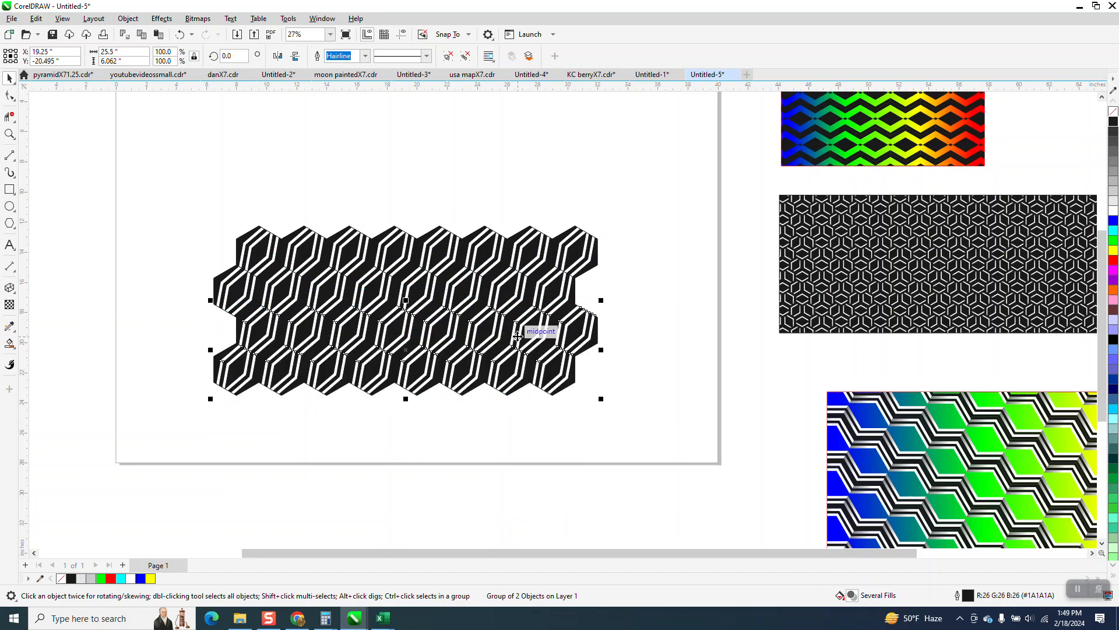
pyautogui.scroll(-3, 525, 263)
pyautogui.hotkey('ctrl', 'r')
pyautogui.hotkey('ctrl', 'r')
pyautogui.hotkey('ctrl', 'r')
pyautogui.hotkey('ctrl', 'r')
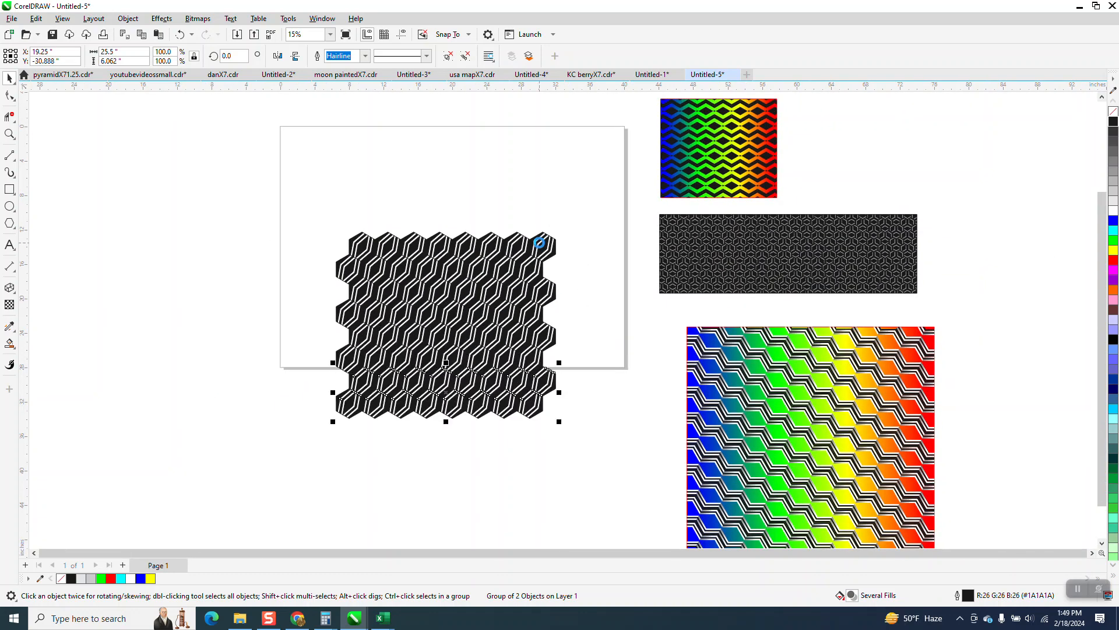
pyautogui.scroll(-2, 422, 155)
pyautogui.moveTo(305, 185); pyautogui.dragTo(554, 467)
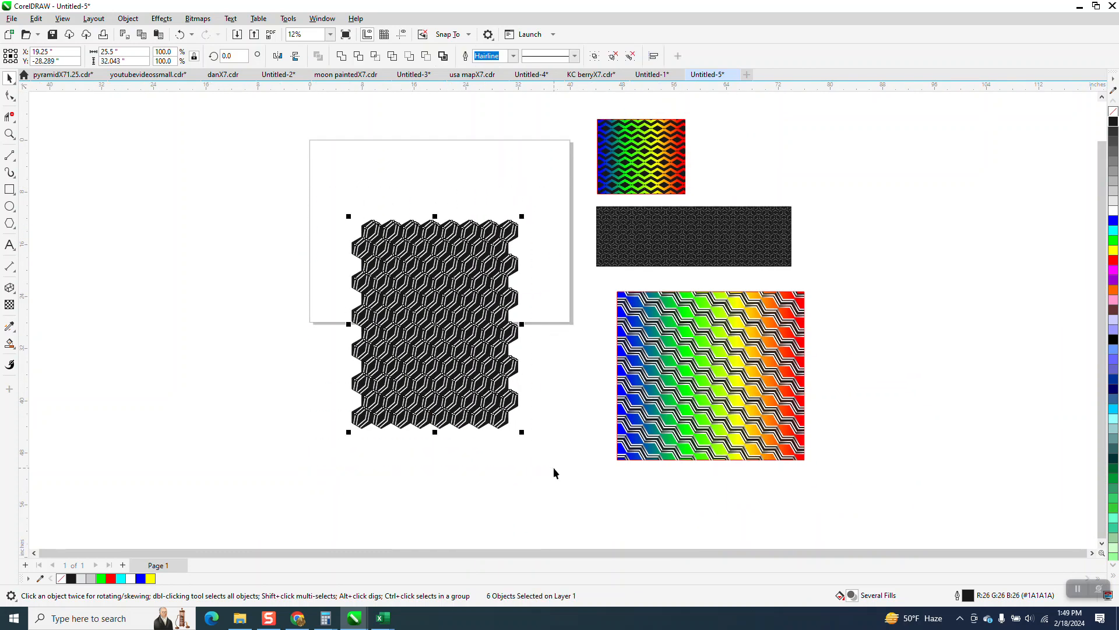
pyautogui.hotkey('ctrl', 'g')
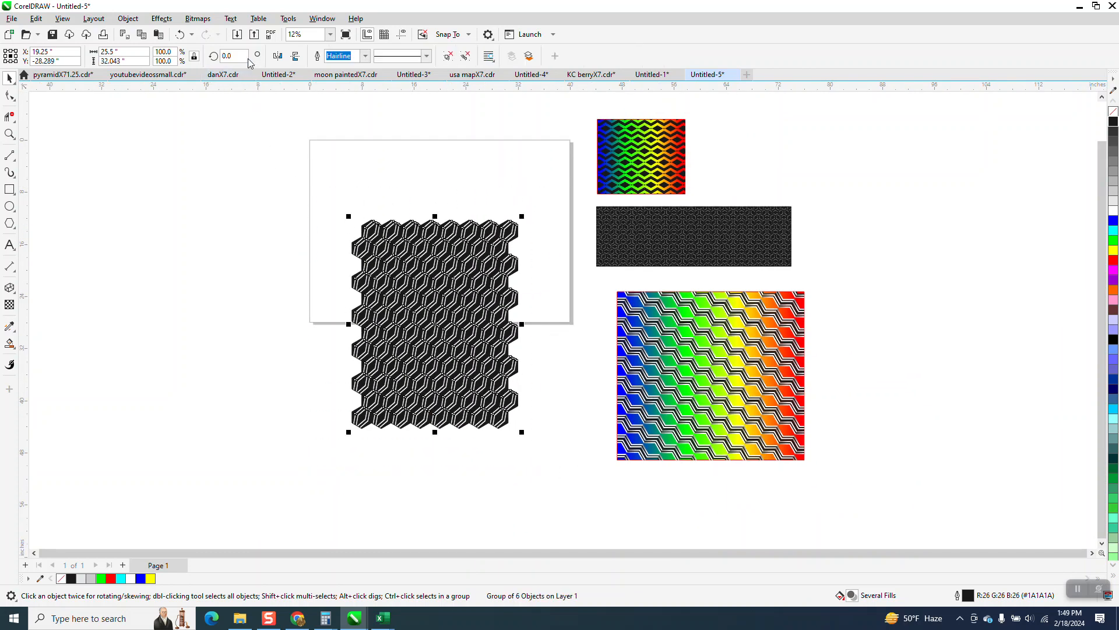
# Rotate the grouped hexagon pattern by 90 degrees and center it on the page.
pyautogui.write('90')
pyautogui.press('Return')
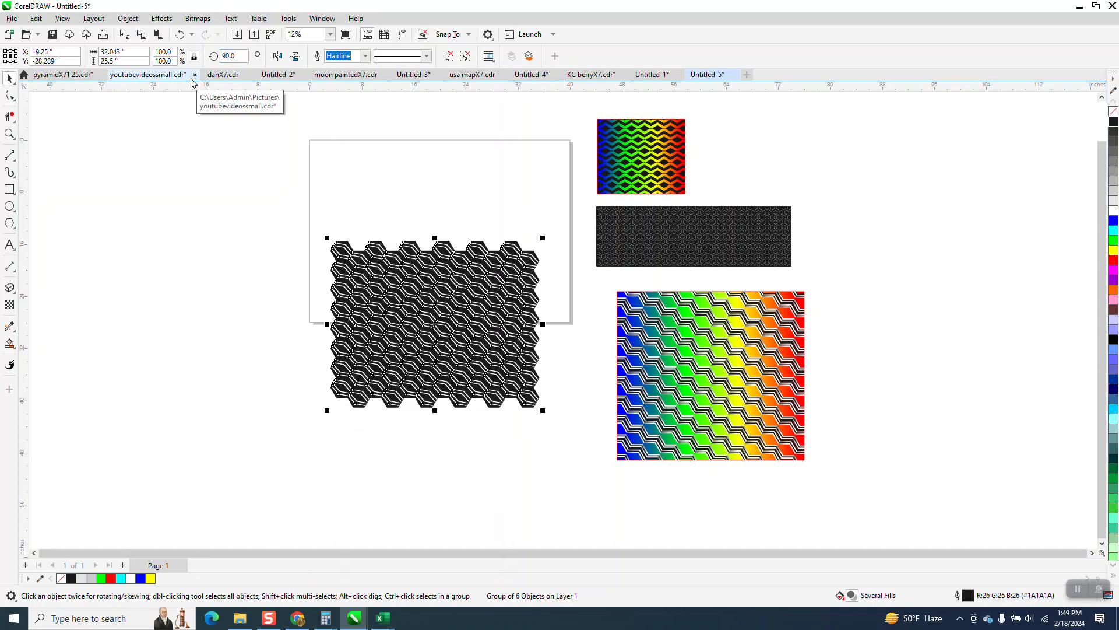
pyautogui.press('p')
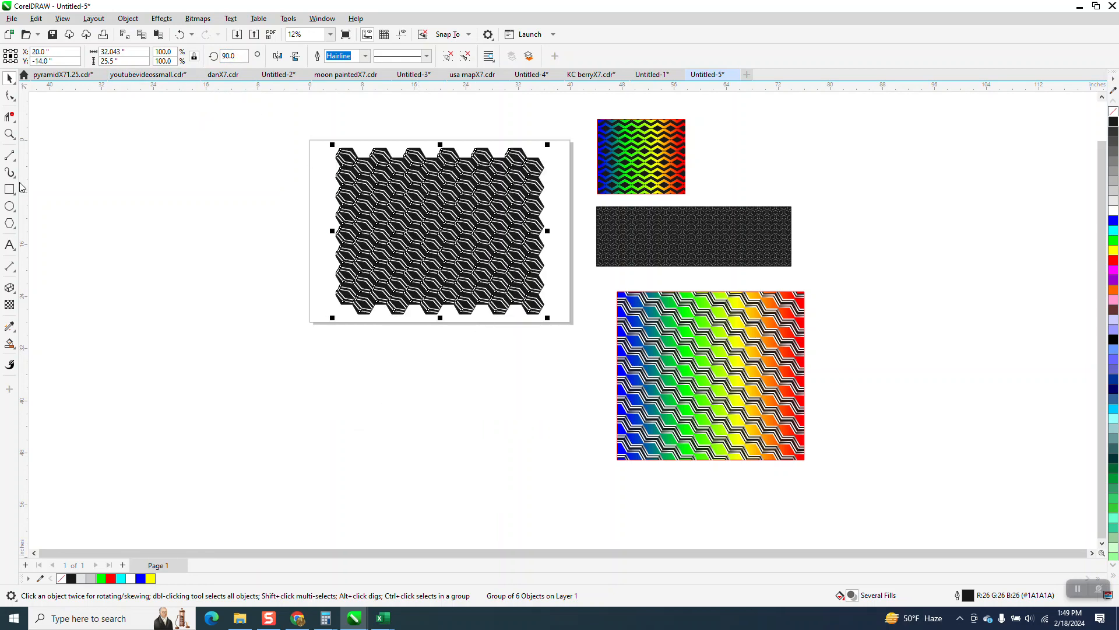
# Try other outline colors on the grouped hexagon pattern, starting with white, and undo them.
pyautogui.click(10, 134)
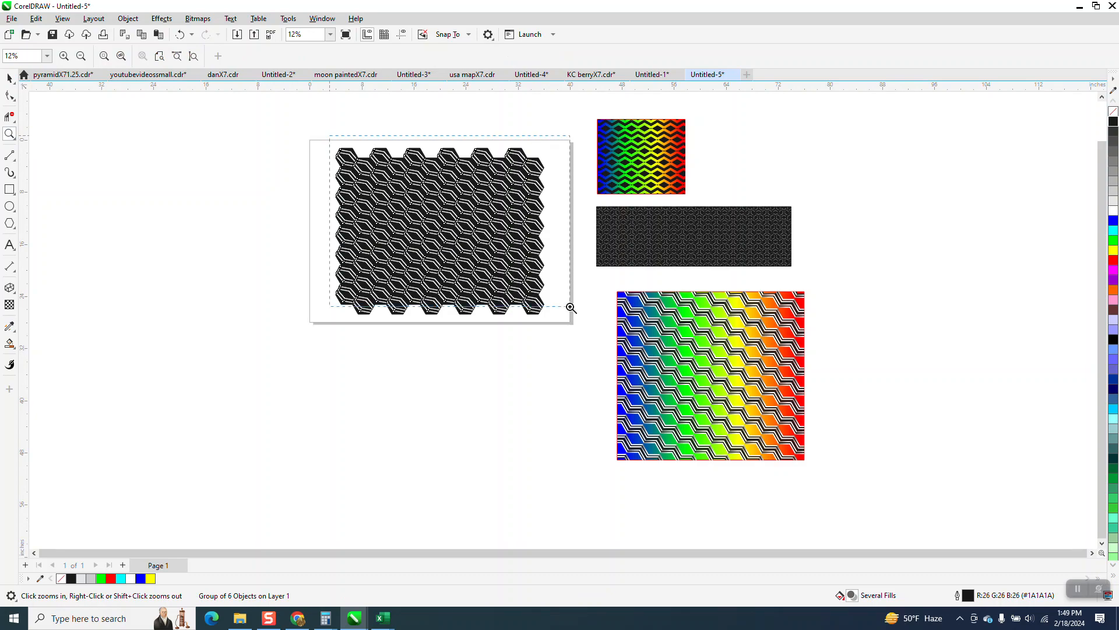
pyautogui.moveTo(571, 307); pyautogui.dragTo(572, 307)
pyautogui.click(10, 80)
pyautogui.click(139, 124)
pyautogui.scroll(-2, 423, 216)
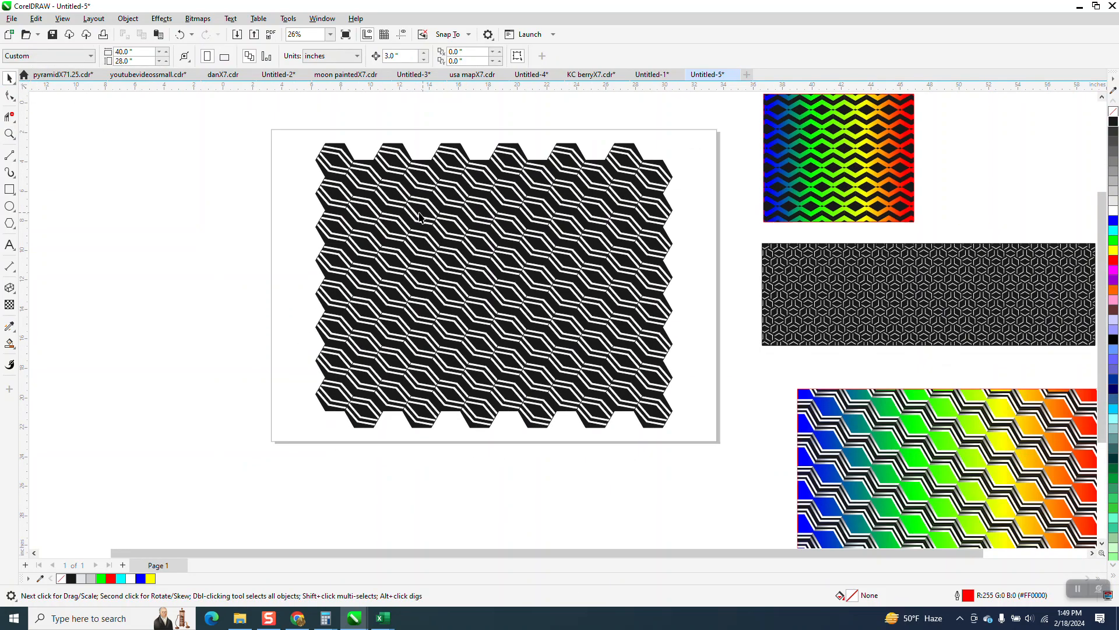
pyautogui.moveTo(307, 149); pyautogui.dragTo(712, 492)
pyautogui.rightClick(1114, 208)
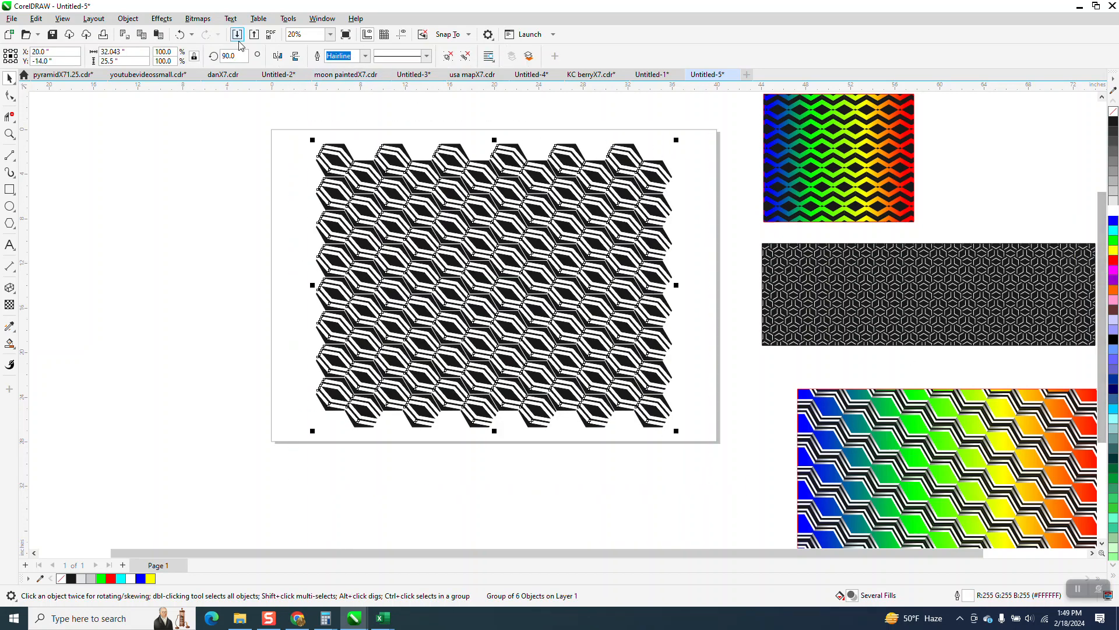
pyautogui.click(180, 34)
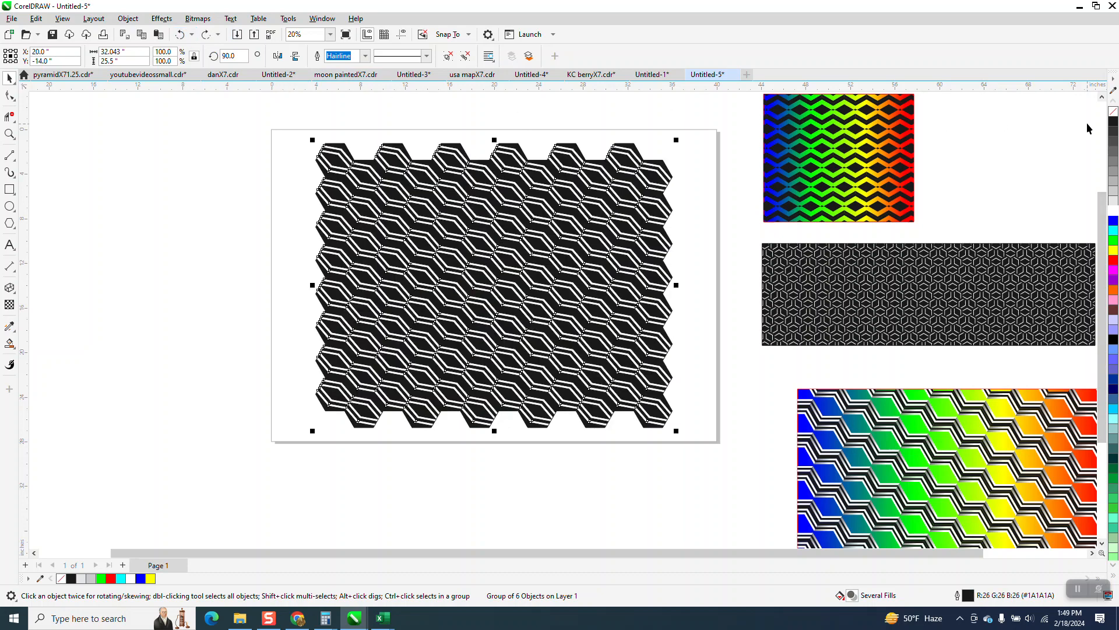
pyautogui.rightClick(1114, 221)
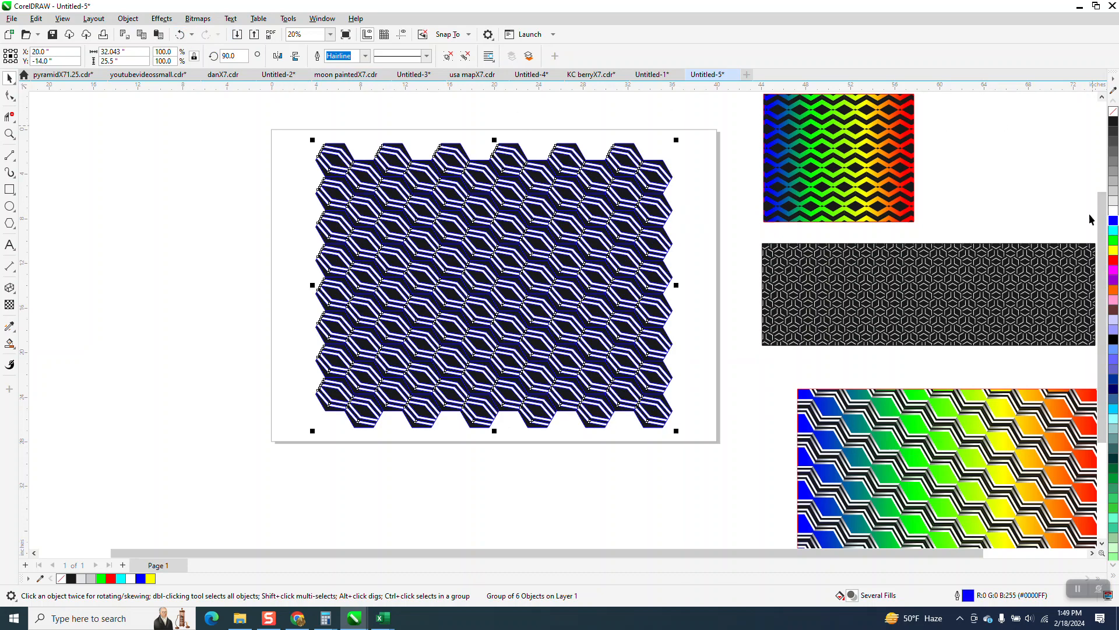
pyautogui.click(176, 35)
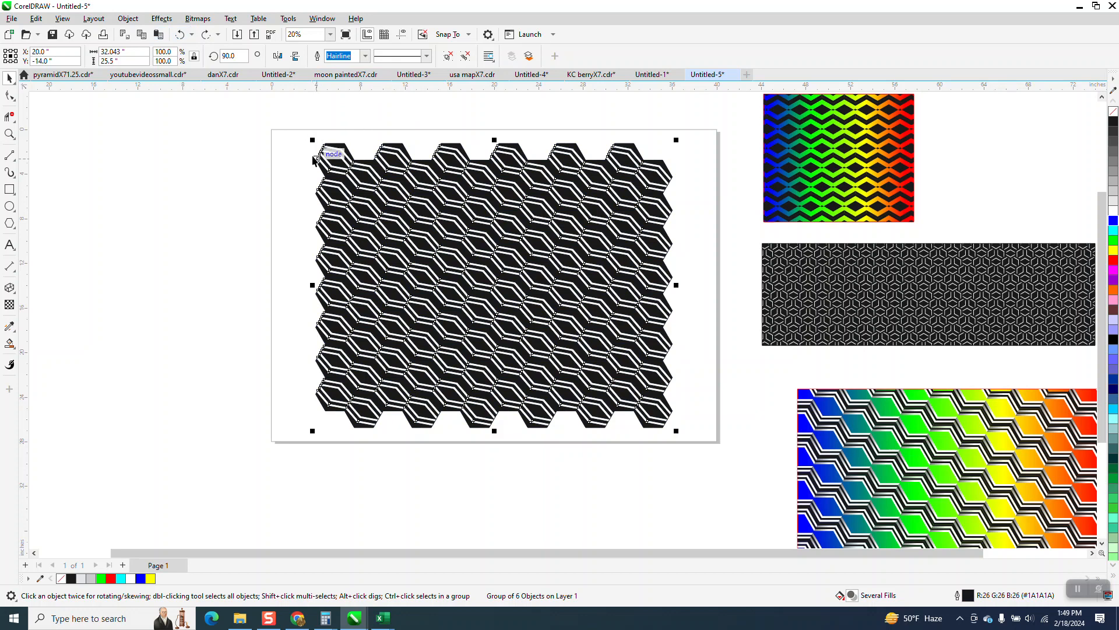
# Draw a rectangle about 27.3 by 19.8 inches inside the hexagon pattern's jagged edges and center it on the page.
pyautogui.click(9, 189)
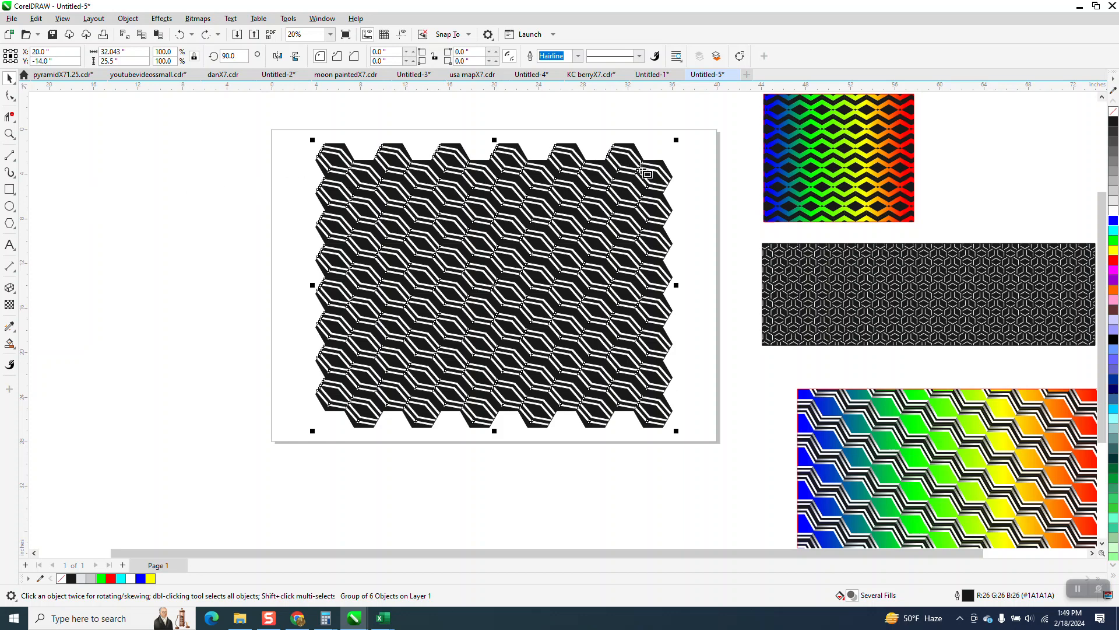
pyautogui.moveTo(651, 169); pyautogui.dragTo(348, 389)
pyautogui.click(9, 78)
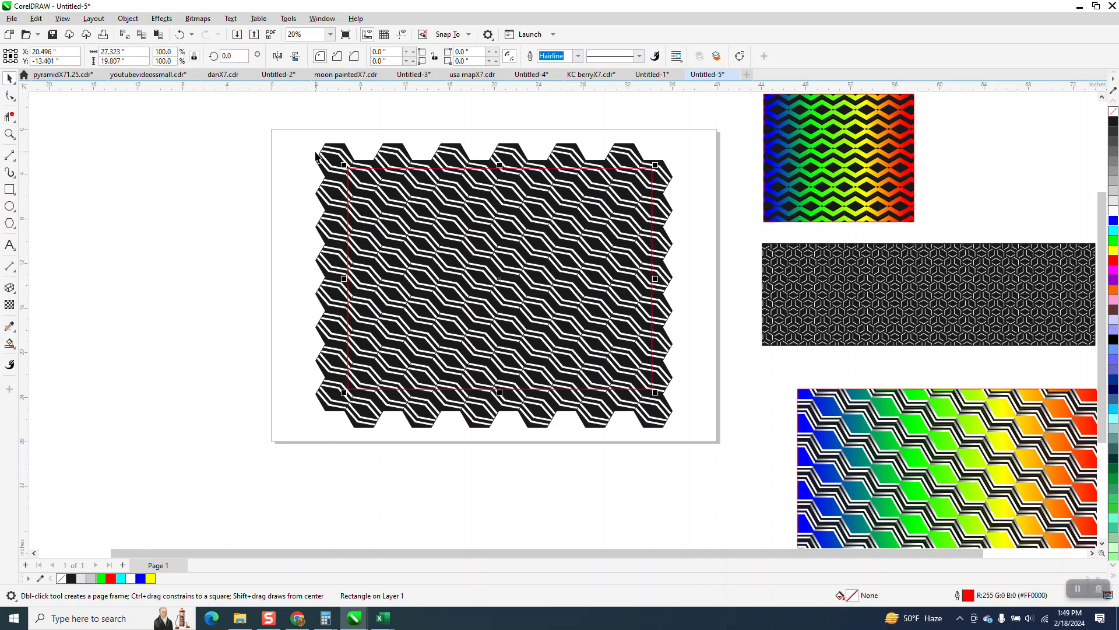
pyautogui.press('p')
# Intersect the hexagon pattern with the rectangle and move the resulting cropped piece to the left of the original.
pyautogui.moveTo(297, 125); pyautogui.dragTo(719, 432)
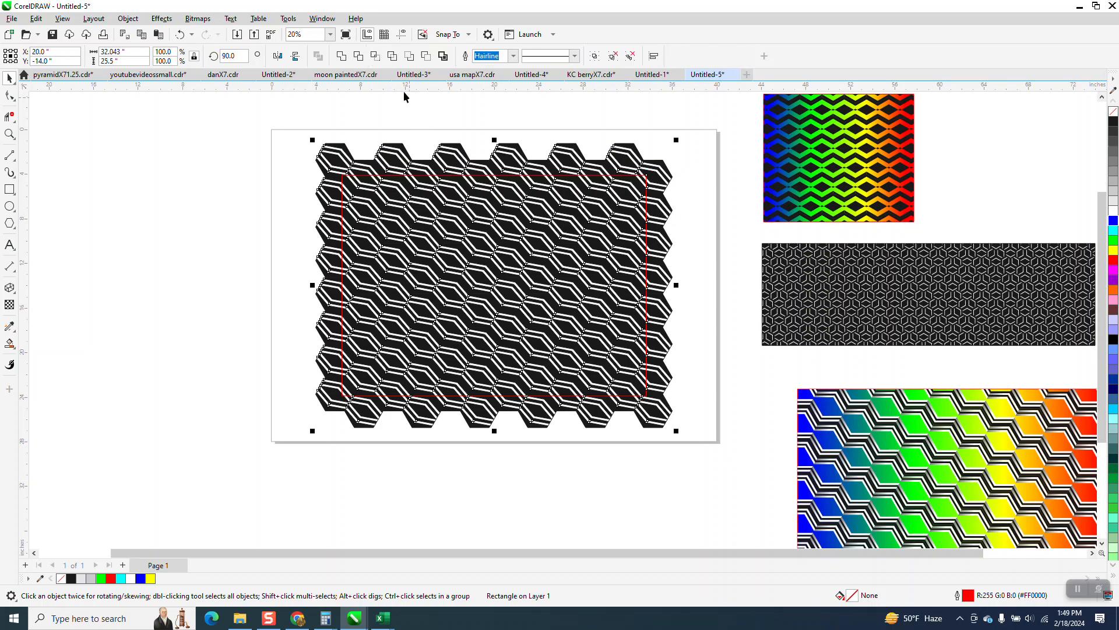
pyautogui.moveTo(516, 234); pyautogui.dragTo(307, 251)
# Delete the original jagged-edged pattern and the cropping rectangle, and move the cropped pattern back onto the page.
pyautogui.click(510, 255)
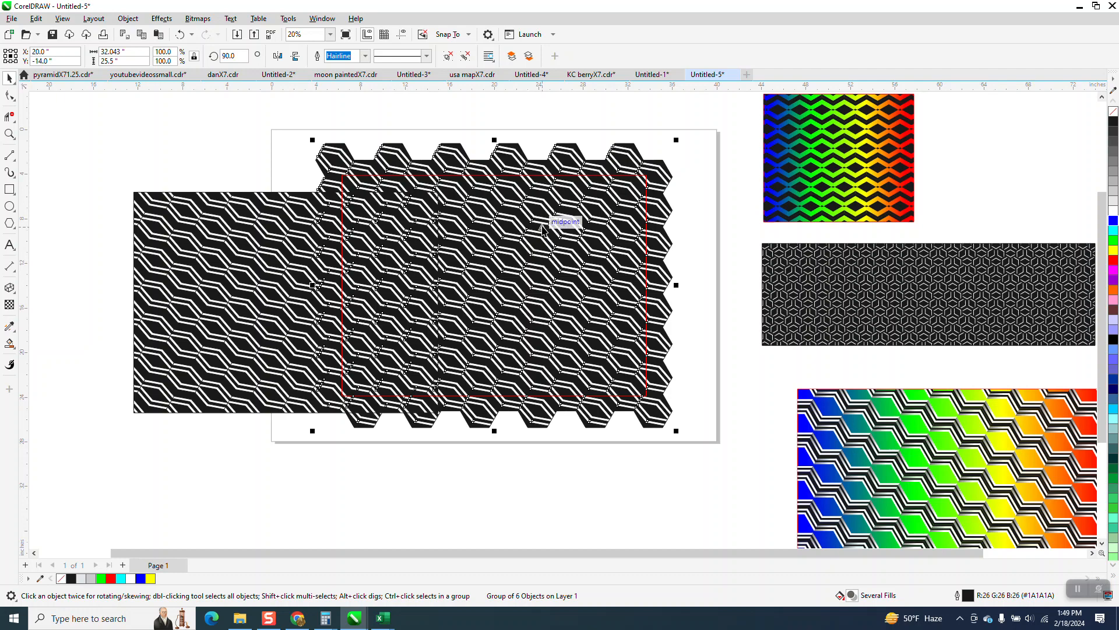
pyautogui.press('Delete')
pyautogui.click(593, 175)
pyautogui.press('Delete')
pyautogui.moveTo(393, 275); pyautogui.dragTo(593, 251)
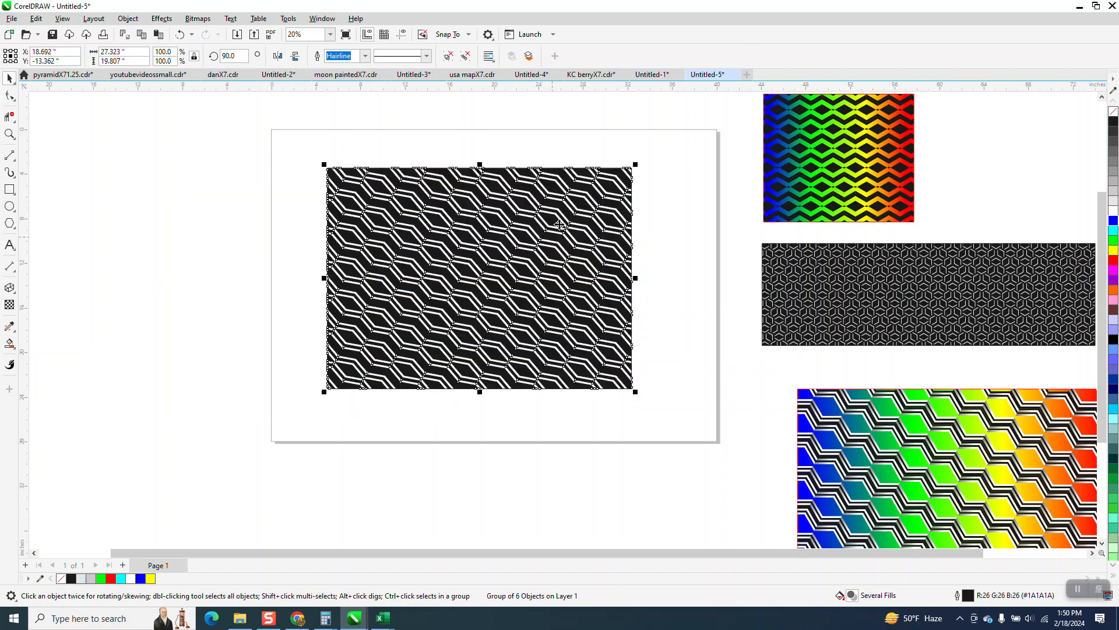
# Draw a yellow-filled rectangle about 30.5 by 22 inches around the cropped pattern and send it behind the pattern.
pyautogui.click(10, 134)
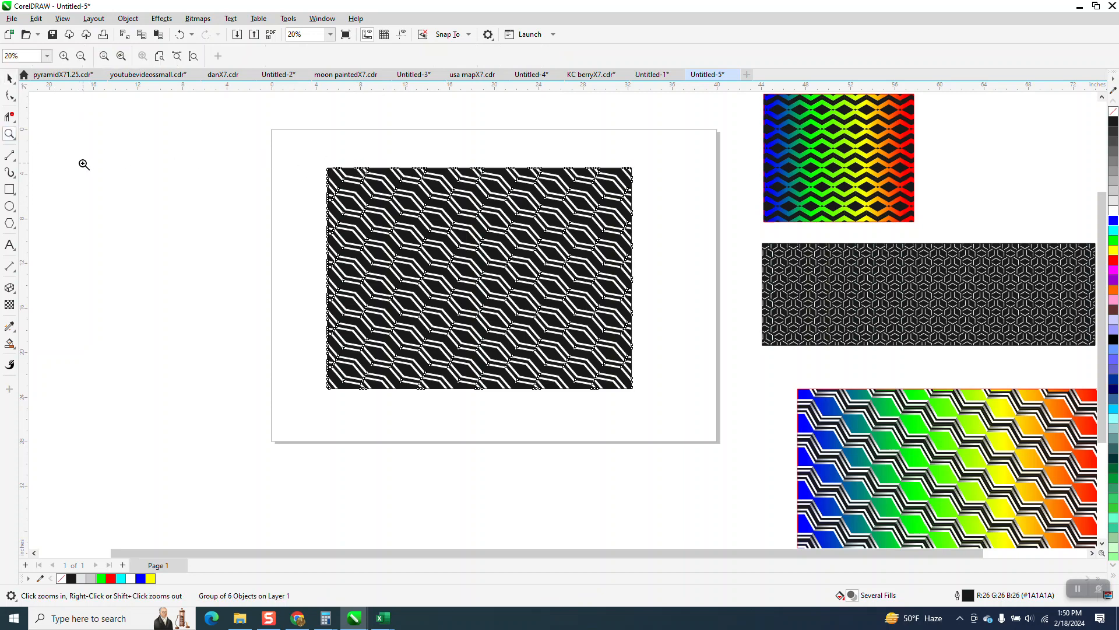
pyautogui.click(10, 189)
pyautogui.moveTo(311, 151); pyautogui.dragTo(651, 398)
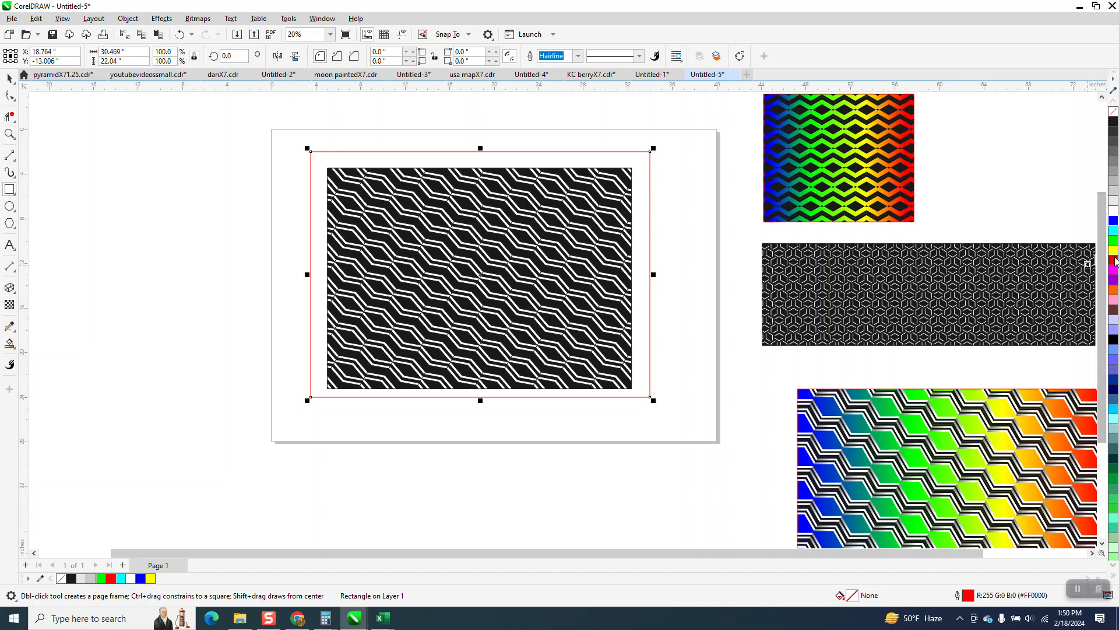
pyautogui.click(1113, 249)
pyautogui.click(128, 18)
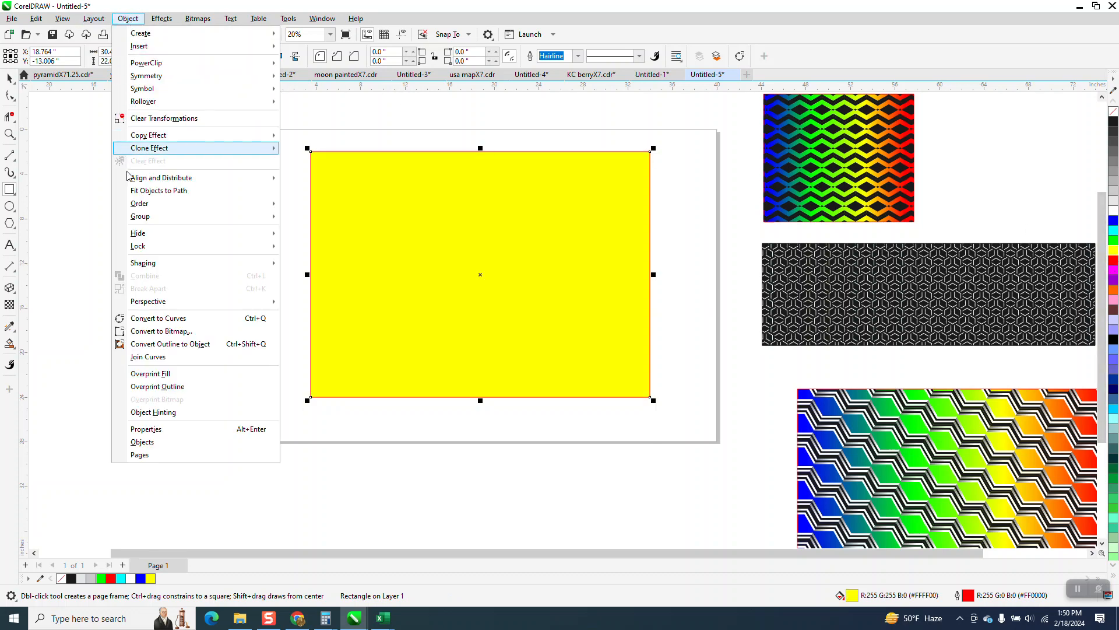
pyautogui.moveTo(146, 203)
pyautogui.click(315, 218)
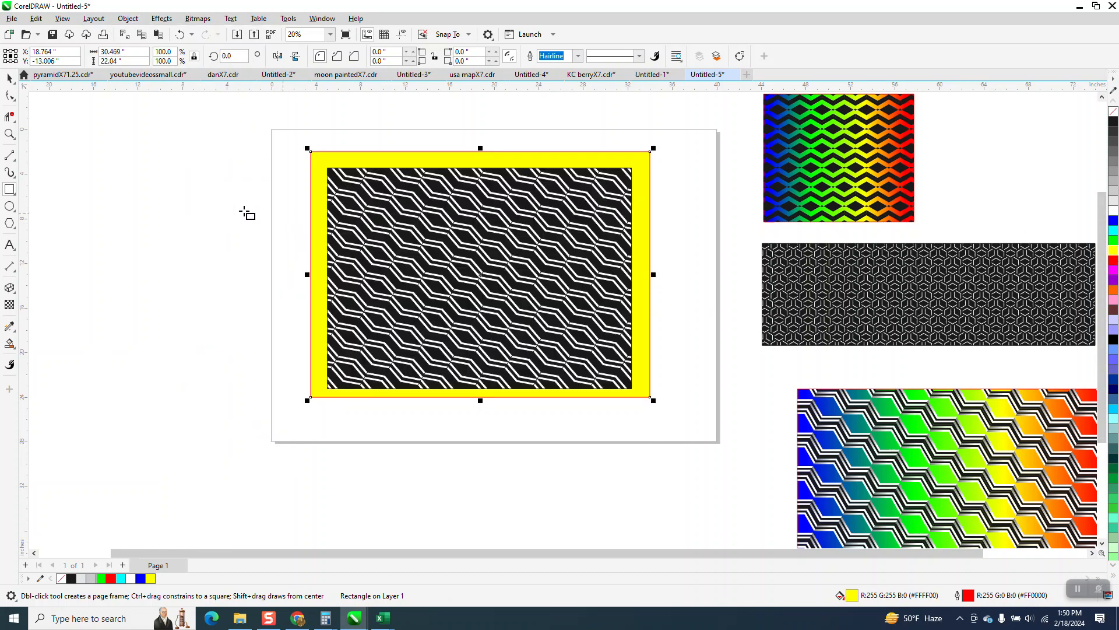
# Examine the seams and stripes of the cropped pattern up close and compare them with the black and white hexagon sample beside the page.
pyautogui.click(10, 133)
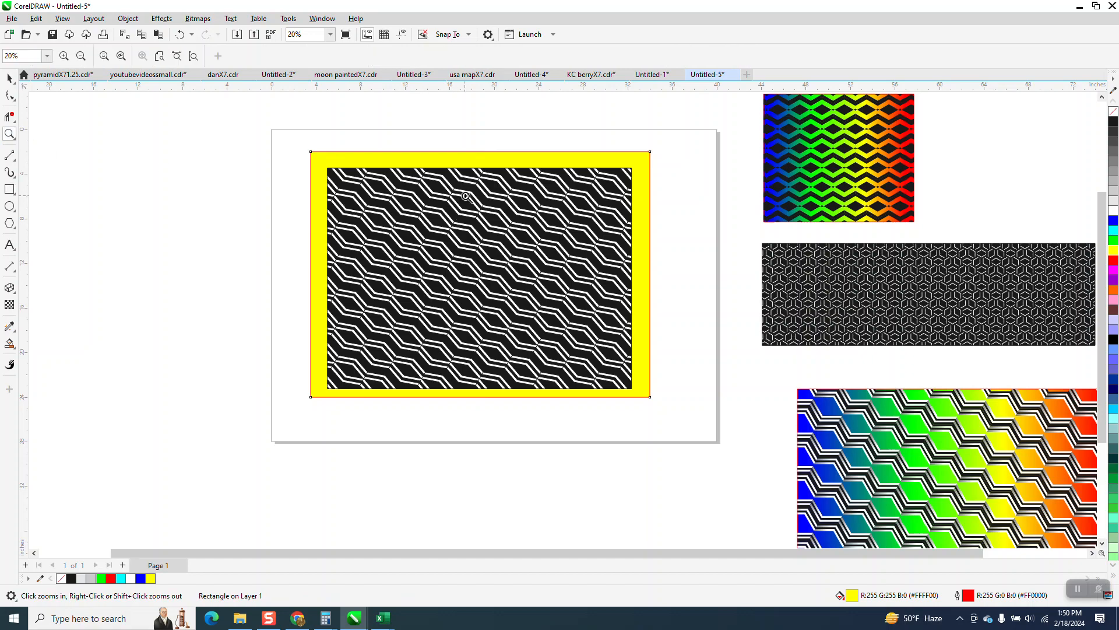
pyautogui.moveTo(466, 196); pyautogui.dragTo(550, 258)
pyautogui.scroll(-6, 353, 219)
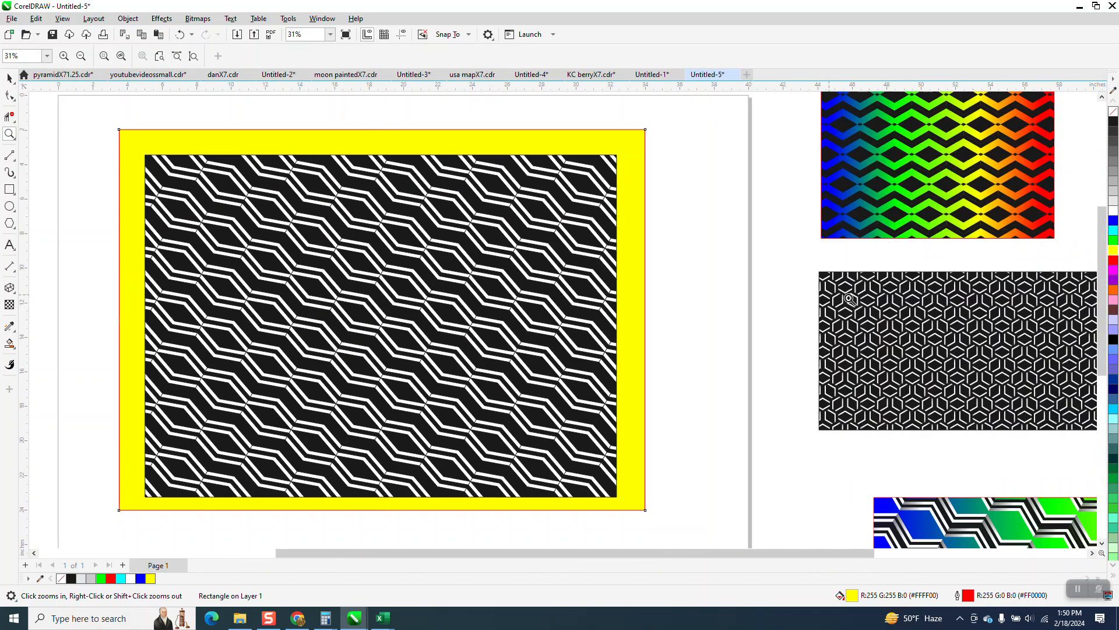
pyautogui.moveTo(844, 265); pyautogui.dragTo(923, 322)
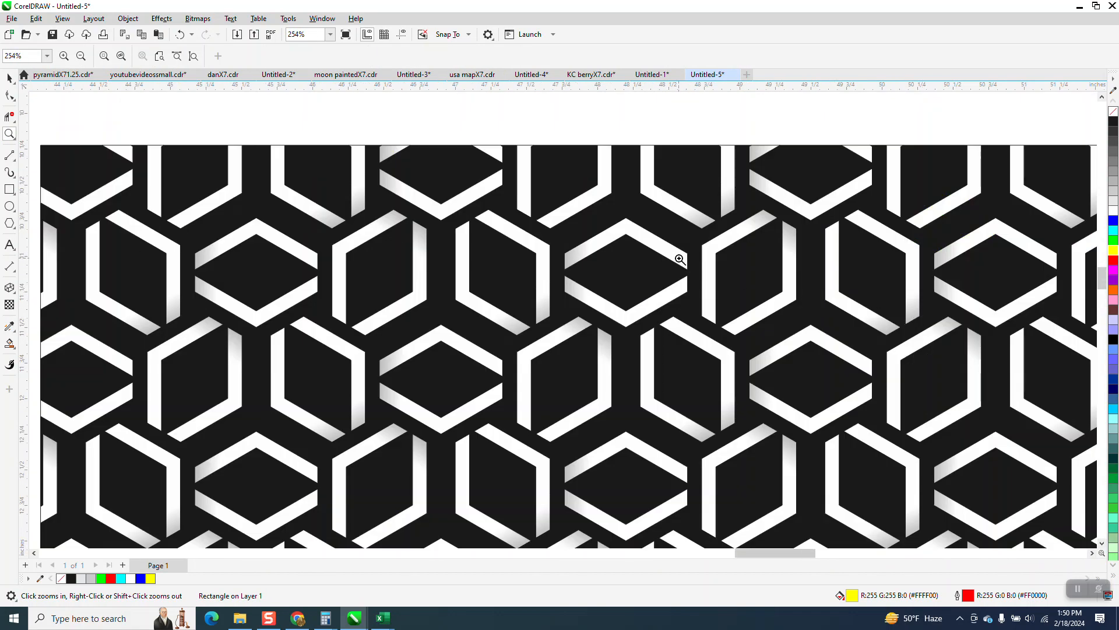
pyautogui.scroll(-5, 680, 259)
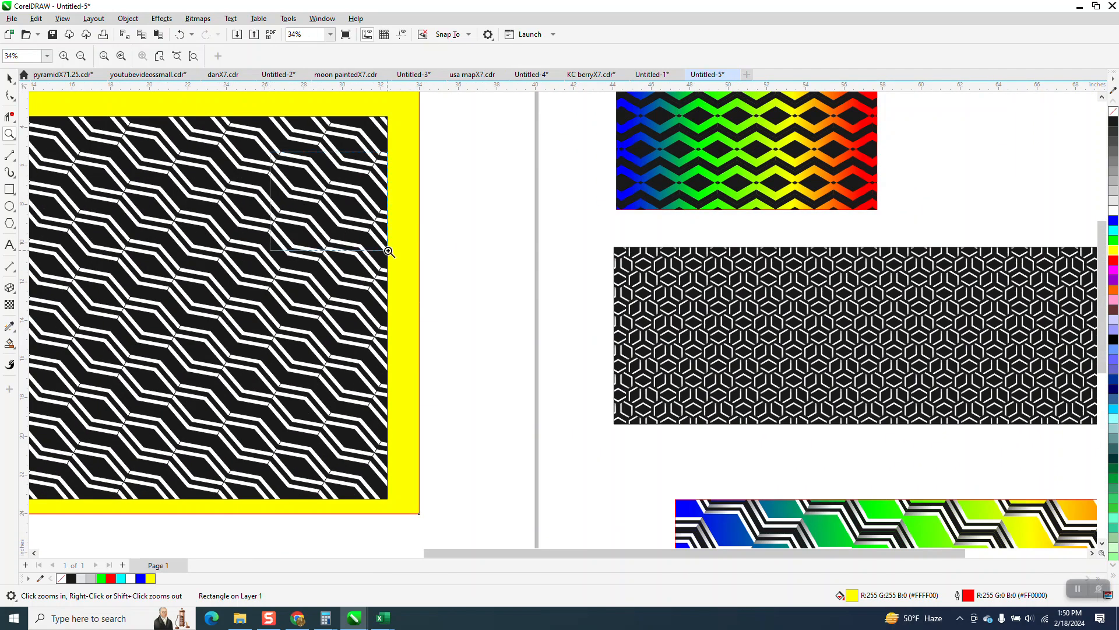
pyautogui.click(391, 242)
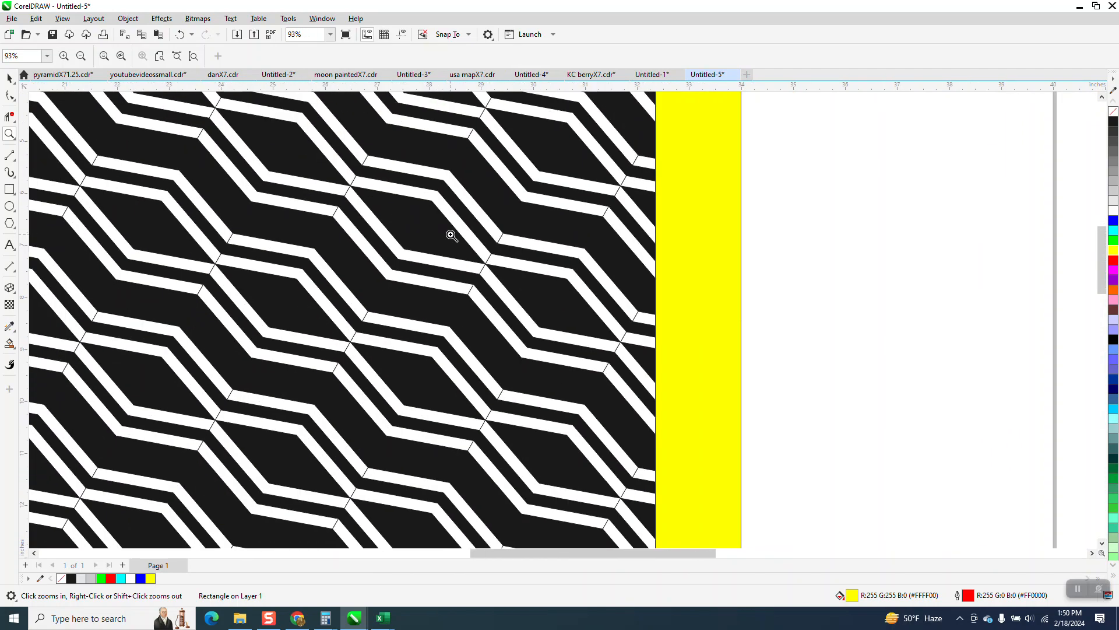
pyautogui.scroll(-3, 451, 234)
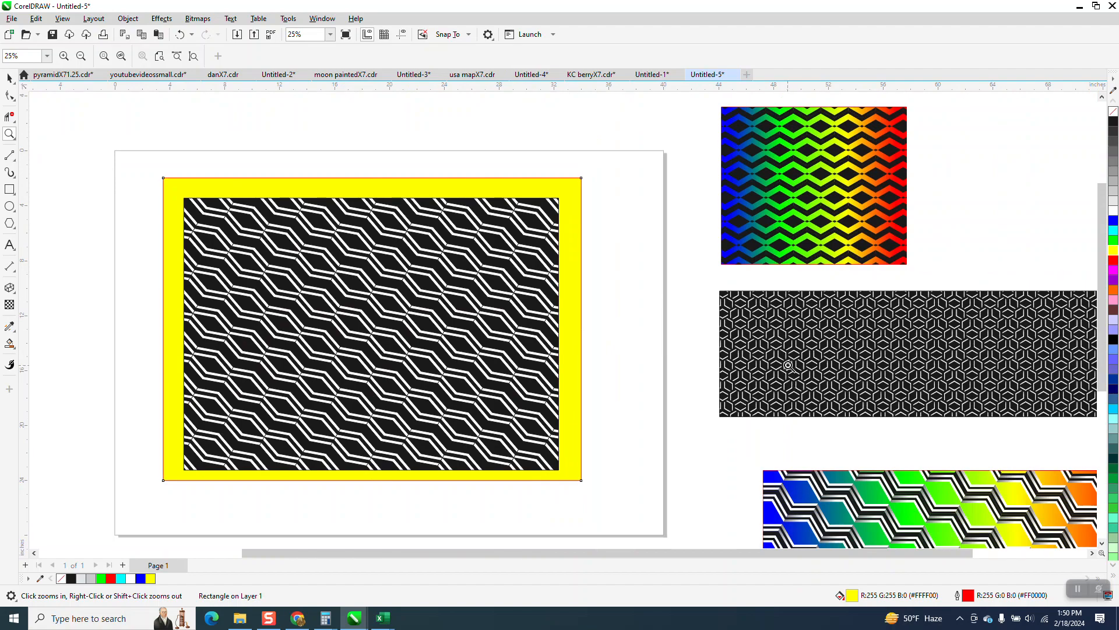
pyautogui.scroll(4, 775, 314)
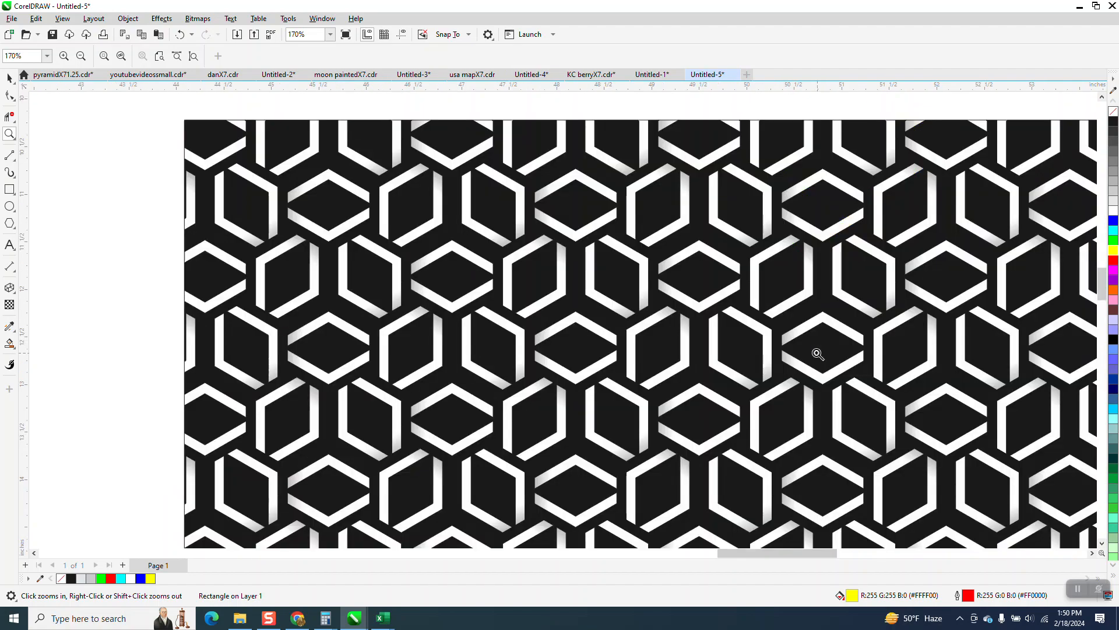
pyautogui.scroll(-3, 640, 300)
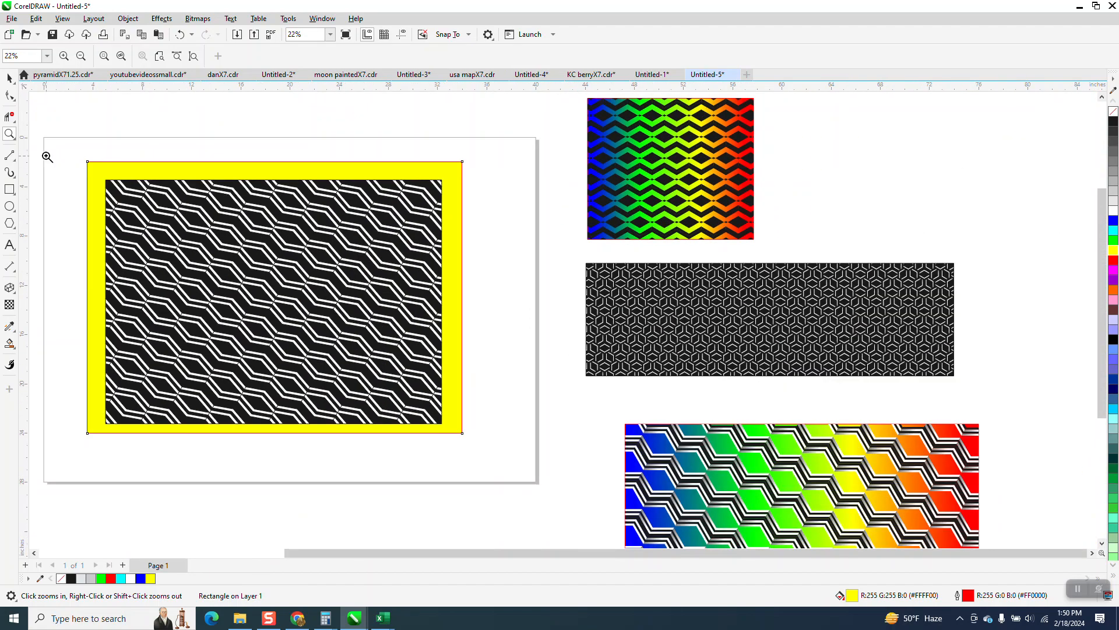
pyautogui.moveTo(65, 164); pyautogui.dragTo(523, 434)
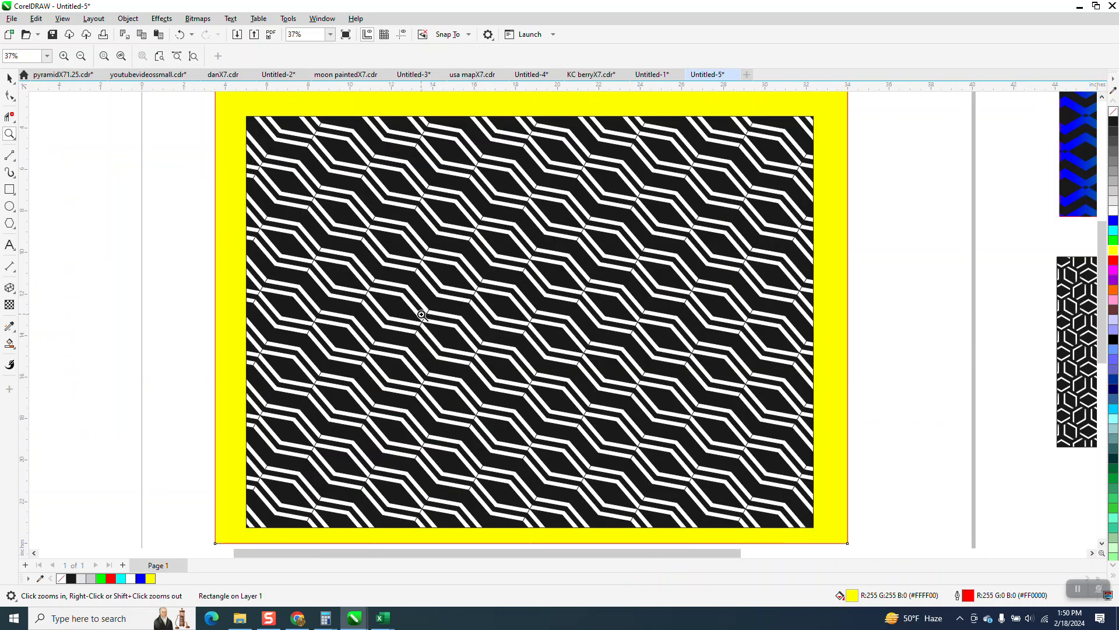